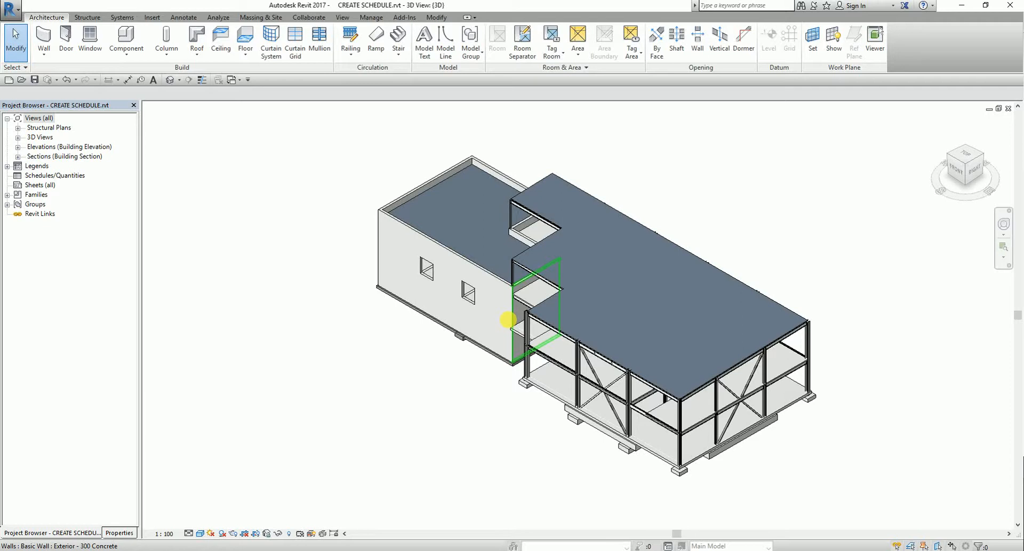
# Start a new schedule/quantities view and choose Structural Framing as its category.
pyautogui.click(28, 105)
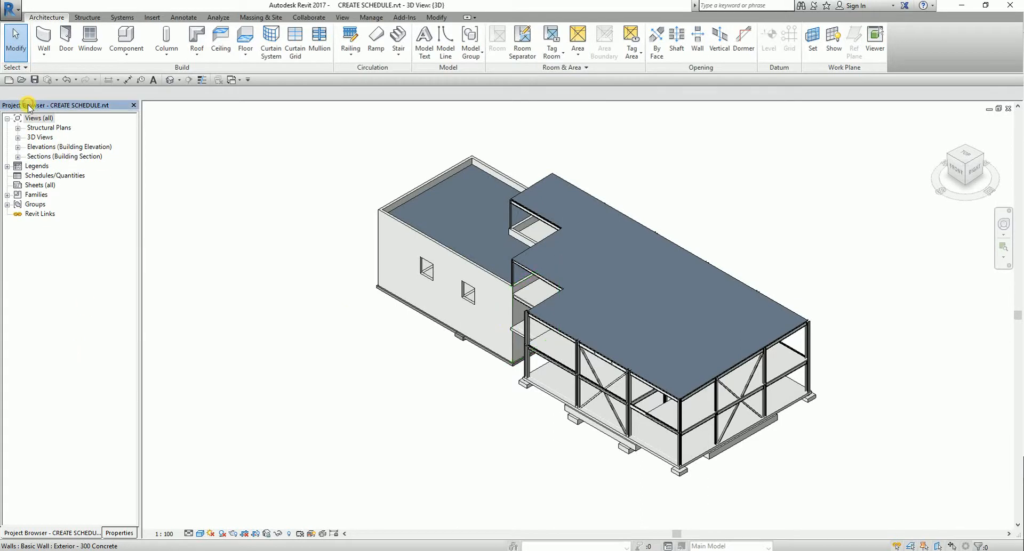
pyautogui.rightClick(51, 176)
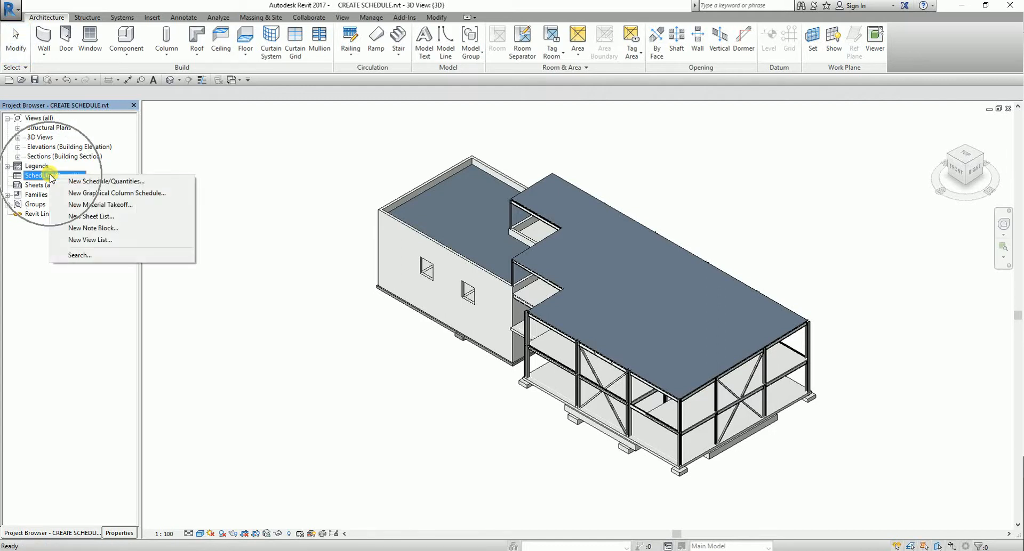
pyautogui.click(107, 184)
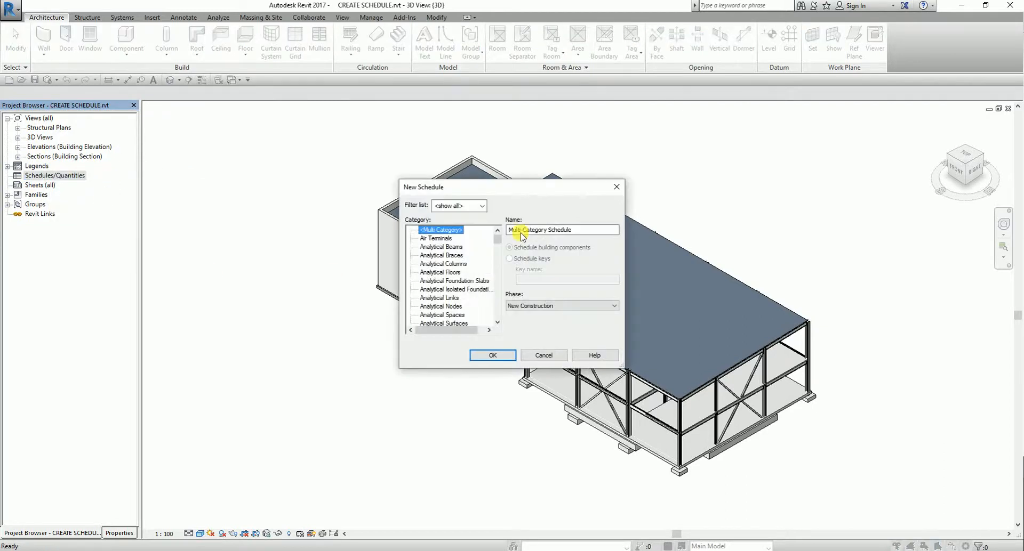
pyautogui.moveTo(491, 190); pyautogui.dragTo(359, 135)
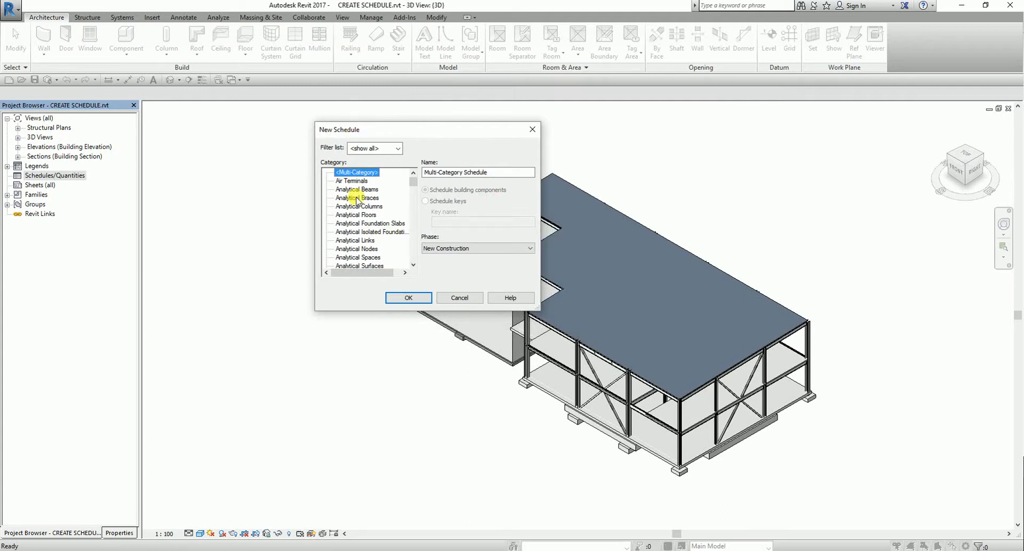
pyautogui.click(336, 165)
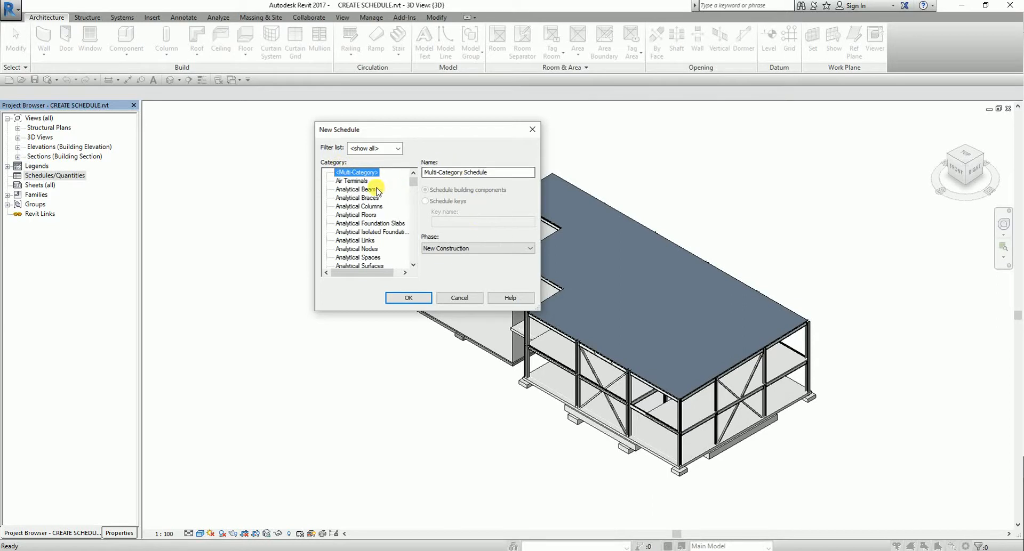
pyautogui.click(359, 199)
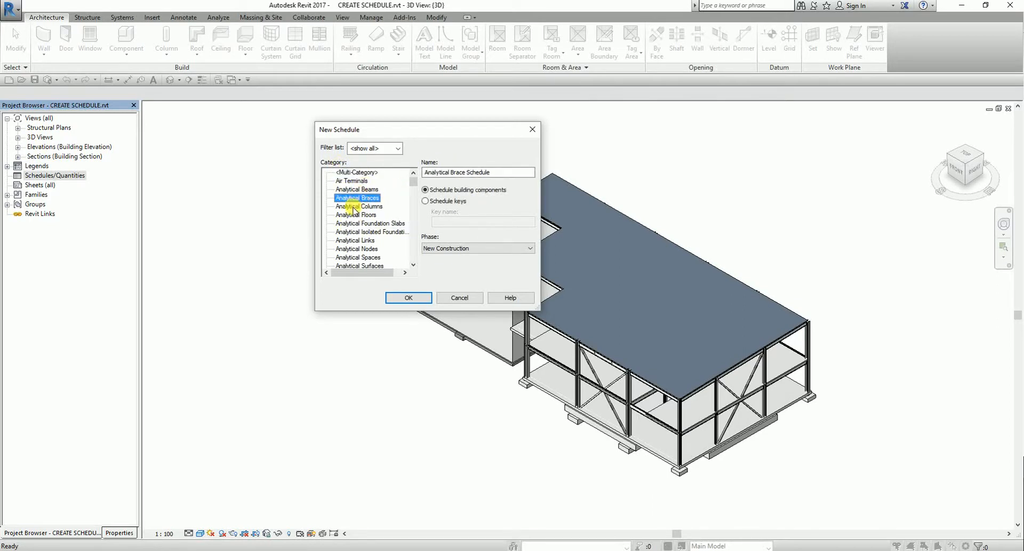
pyautogui.scroll(-15, 352, 240)
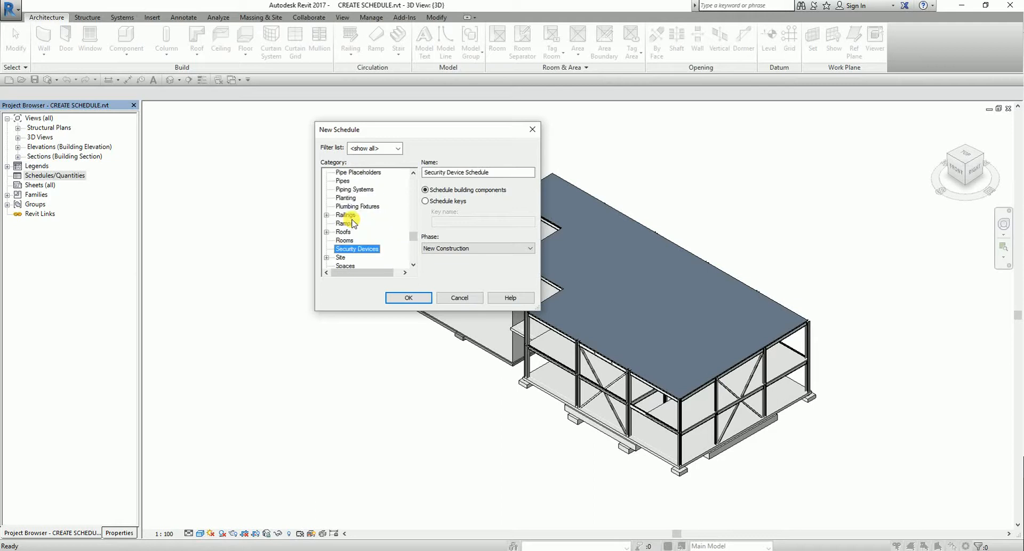
pyautogui.click(358, 265)
pyautogui.scroll(-2, 373, 245)
pyautogui.scroll(-4, 383, 238)
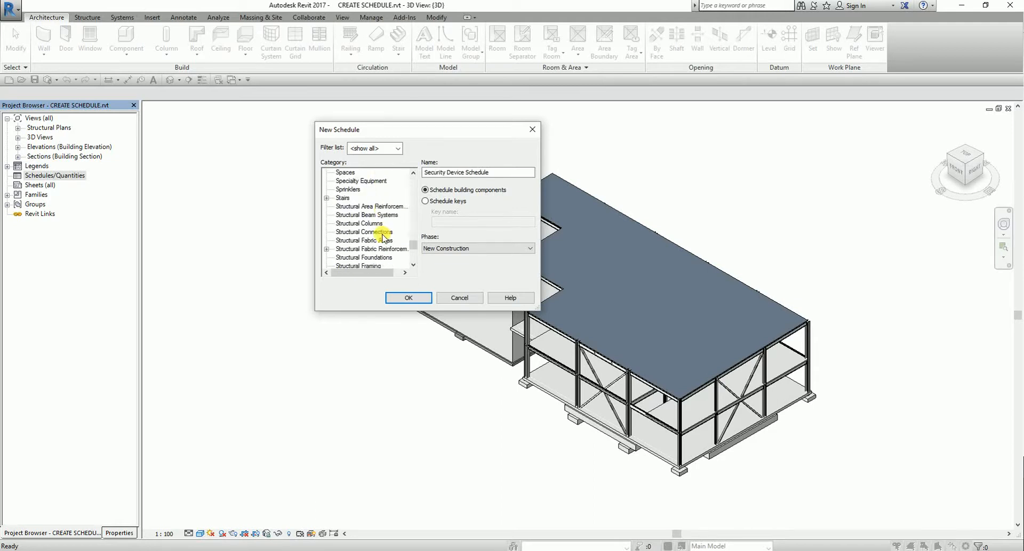
pyautogui.click(362, 233)
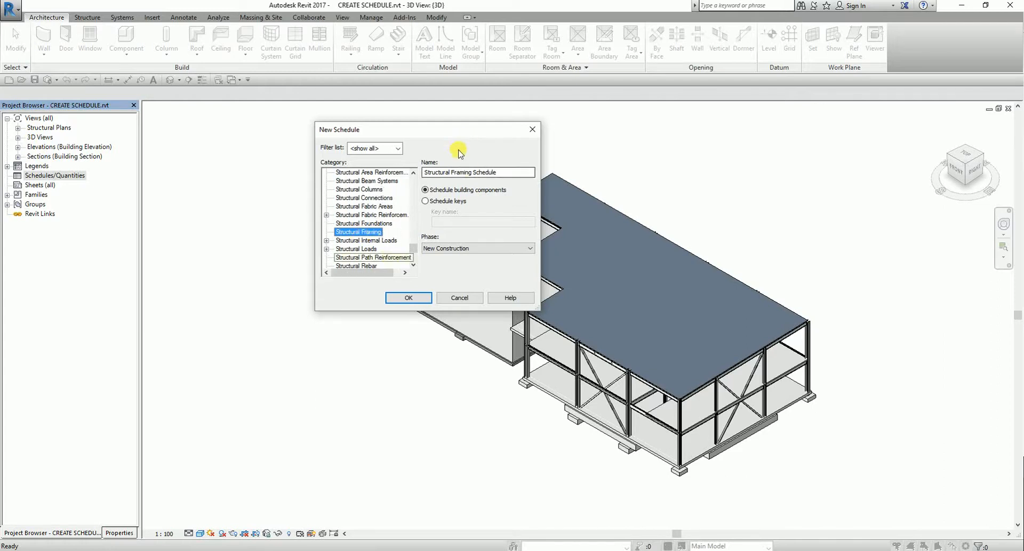
# Name the new structural framing schedule "Steel Beam Schedule" and accept it for building components in the New Construction phase.
pyautogui.click(445, 173)
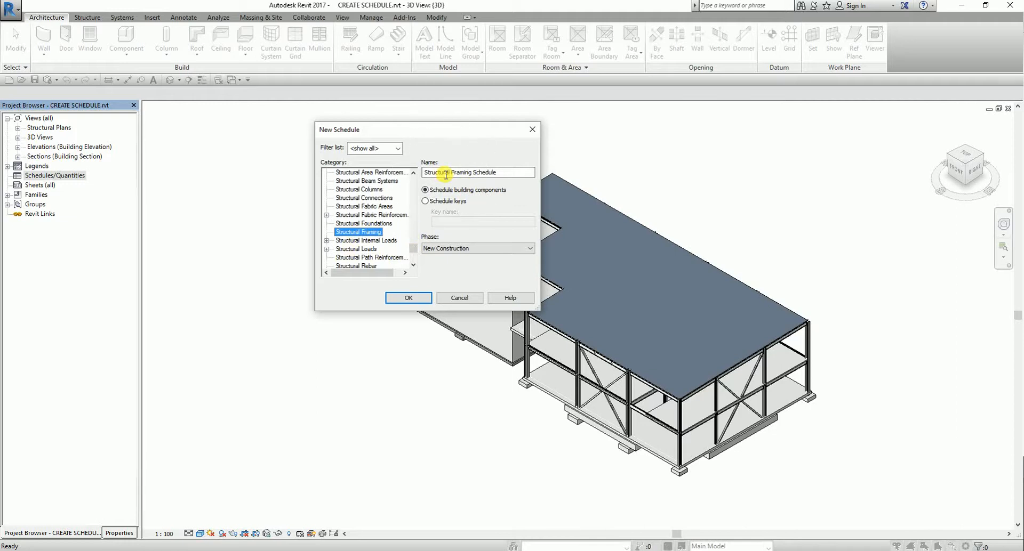
pyautogui.moveTo(472, 173); pyautogui.dragTo(404, 176)
pyautogui.write('Steel')
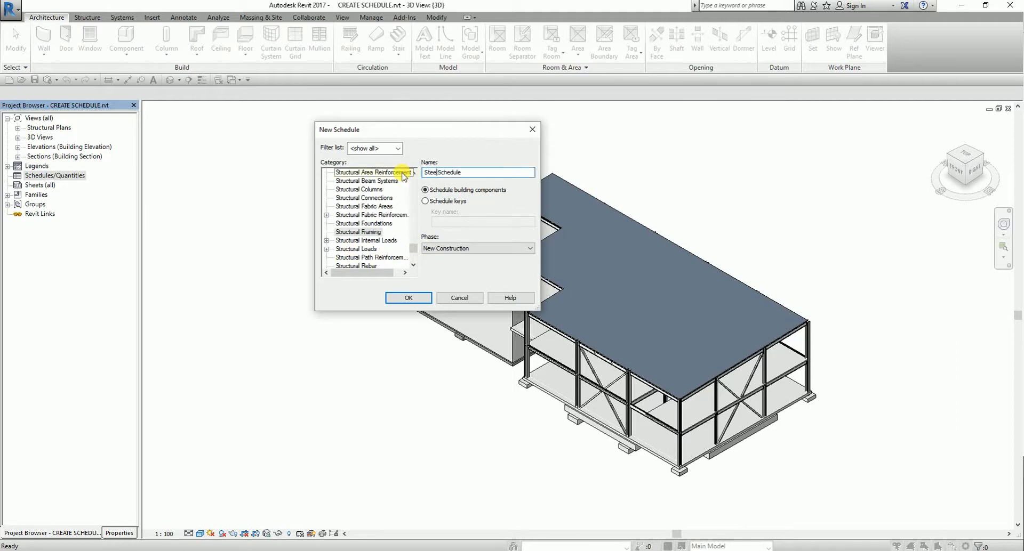
pyautogui.write('l Beam')
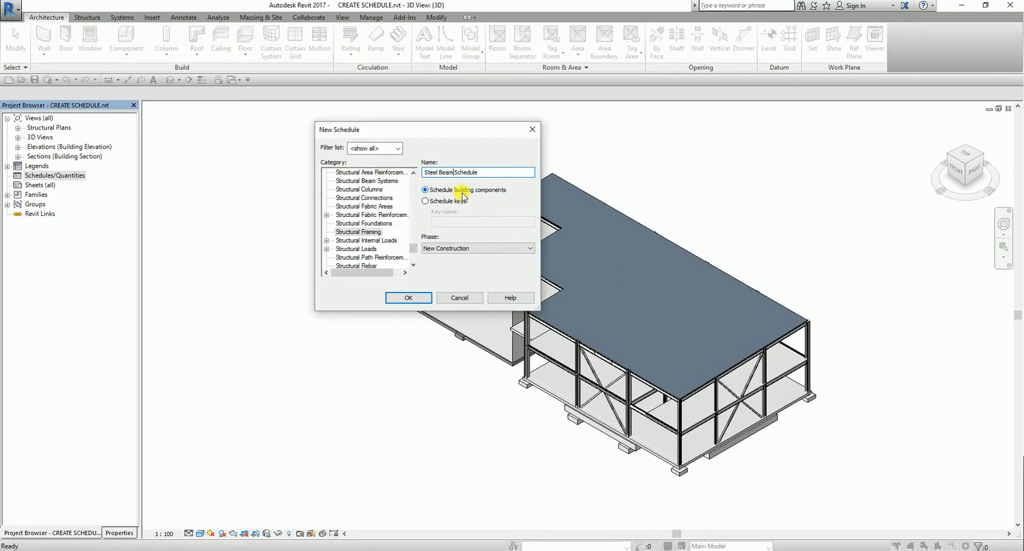
pyautogui.click(408, 299)
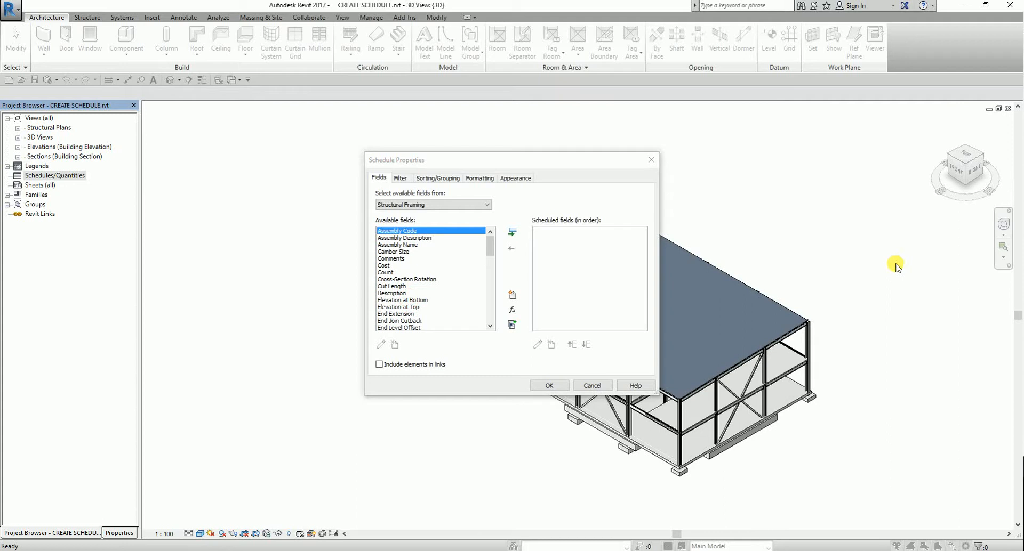
# Add Reference Level as the first scheduled field of the Steel Beam Schedule.
pyautogui.moveTo(448, 161); pyautogui.dragTo(375, 132)
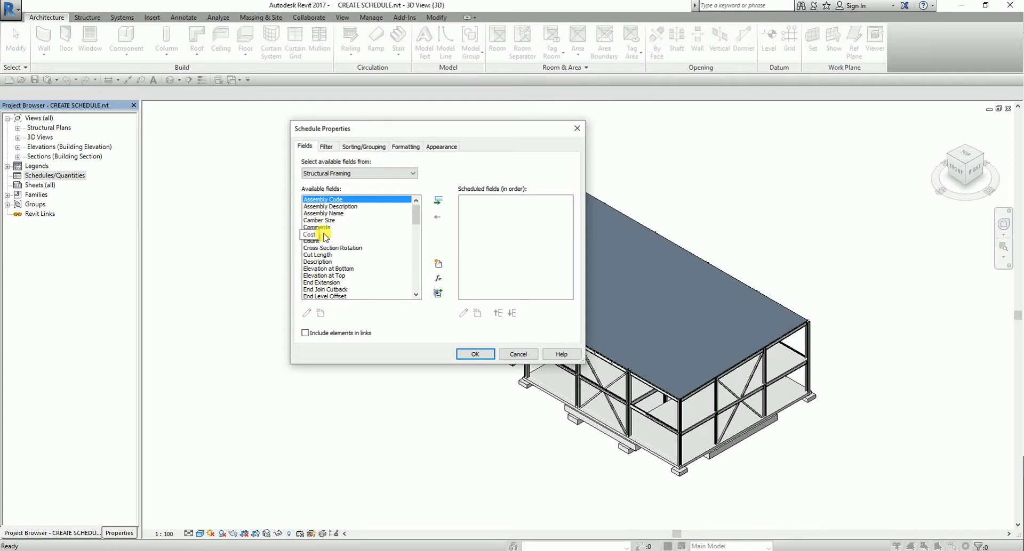
pyautogui.click(330, 262)
pyautogui.scroll(-4, 332, 264)
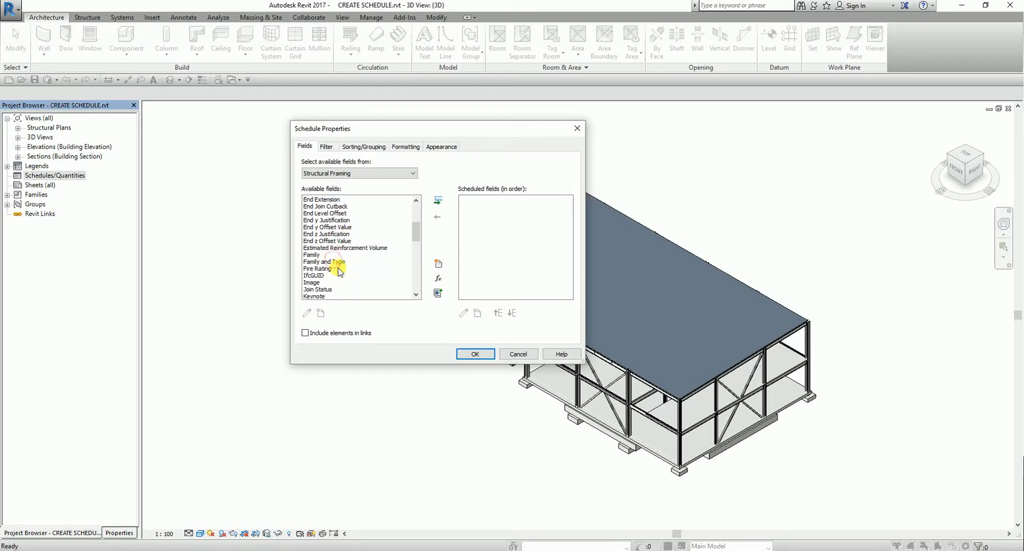
pyautogui.scroll(-4, 338, 271)
pyautogui.click(339, 275)
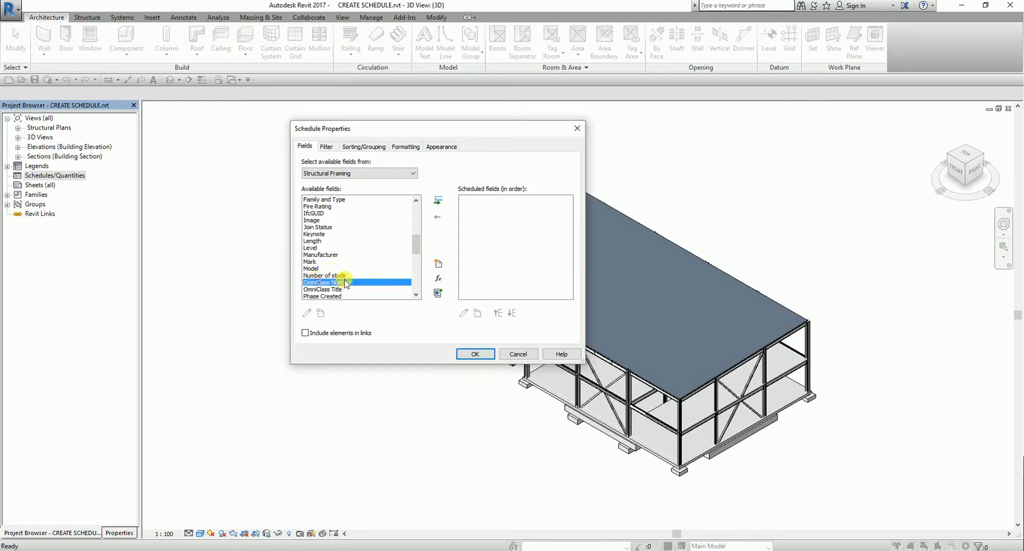
pyautogui.scroll(-3, 340, 280)
pyautogui.doubleClick(330, 249)
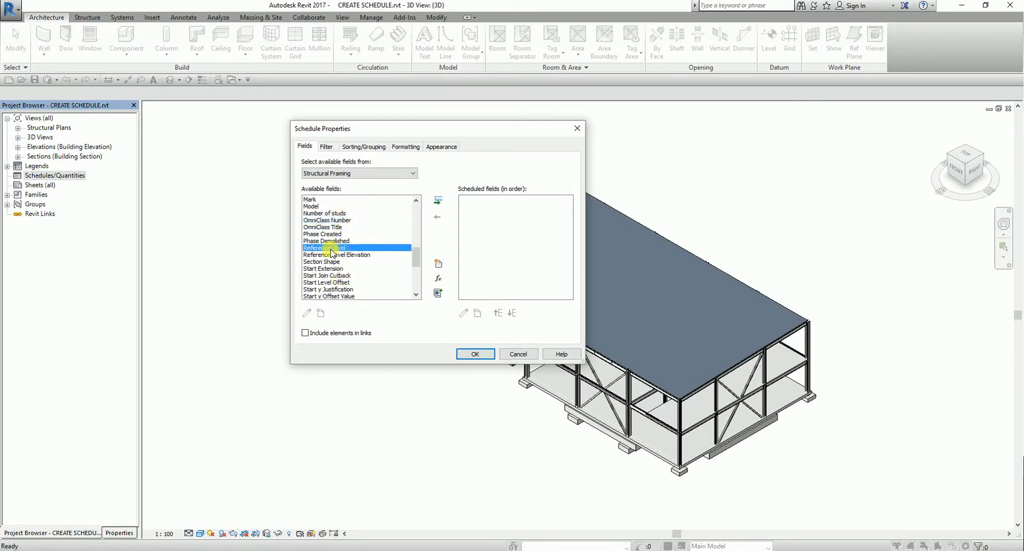
# Add the Family and Type fields to the scheduled fields after Reference Level.
pyautogui.click(323, 200)
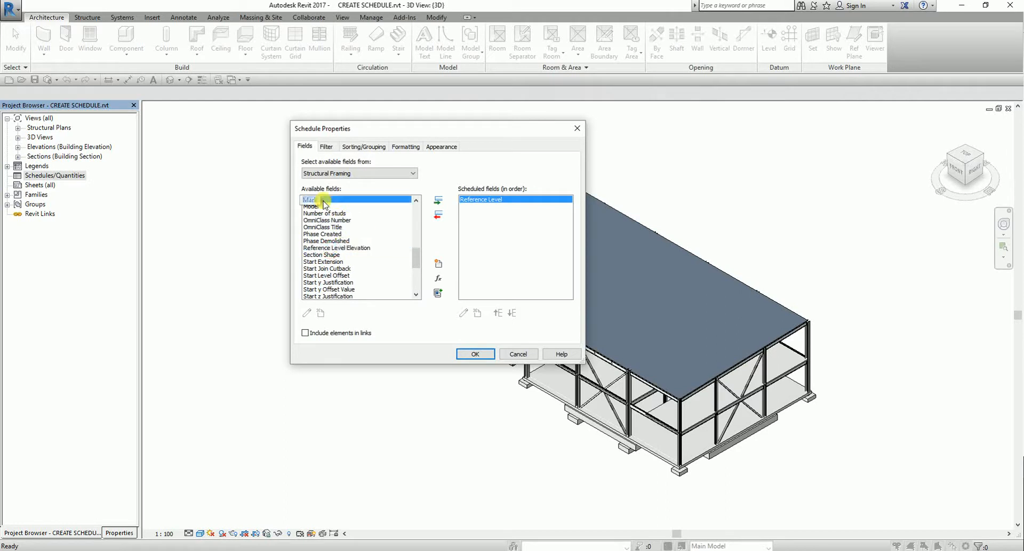
pyautogui.press('f')
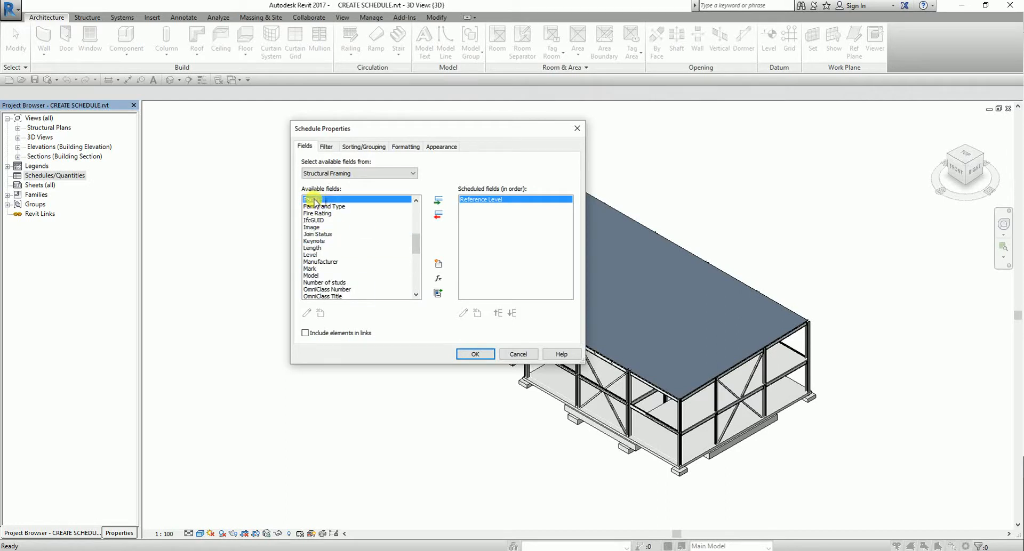
pyautogui.doubleClick(315, 200)
pyautogui.click(317, 261)
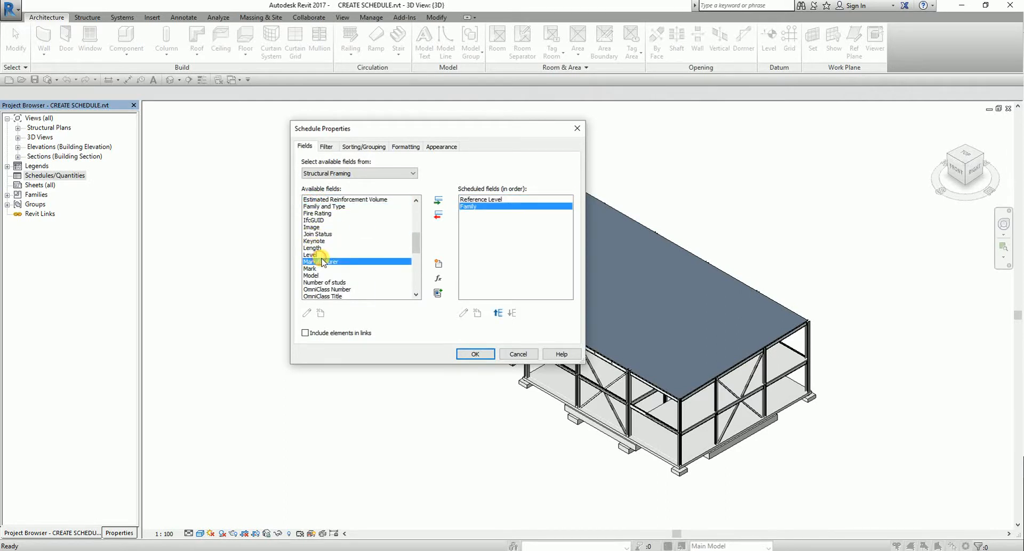
pyautogui.scroll(-7, 320, 264)
pyautogui.click(327, 269)
pyautogui.scroll(-1, 326, 273)
pyautogui.doubleClick(311, 248)
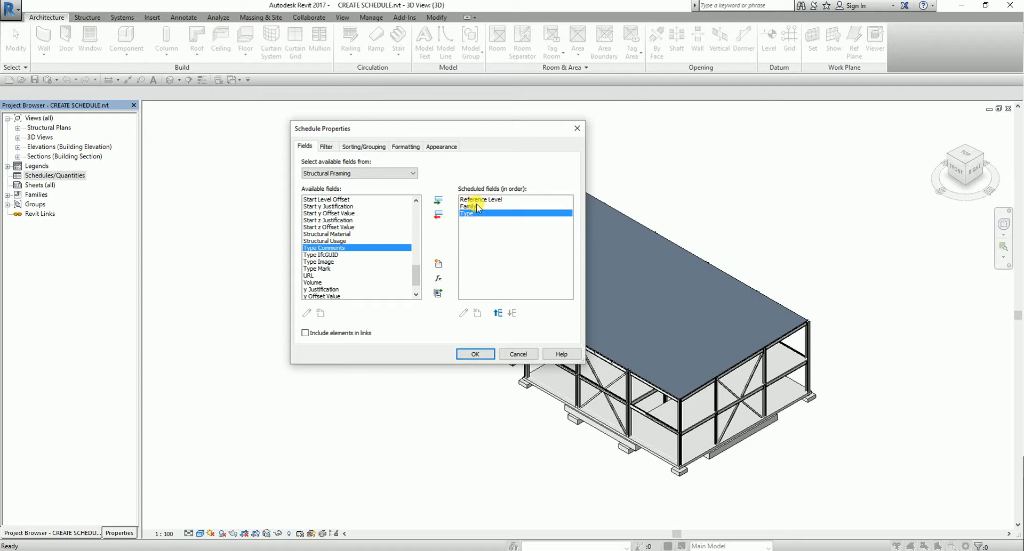
# Add the Length field to the scheduled fields after Type.
pyautogui.click(331, 227)
pyautogui.press('l')
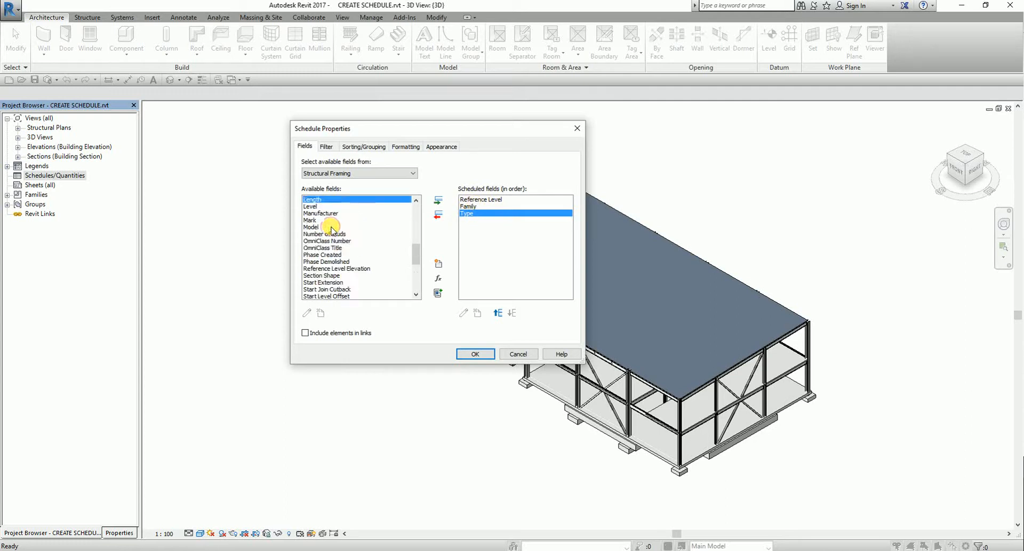
pyautogui.doubleClick(315, 200)
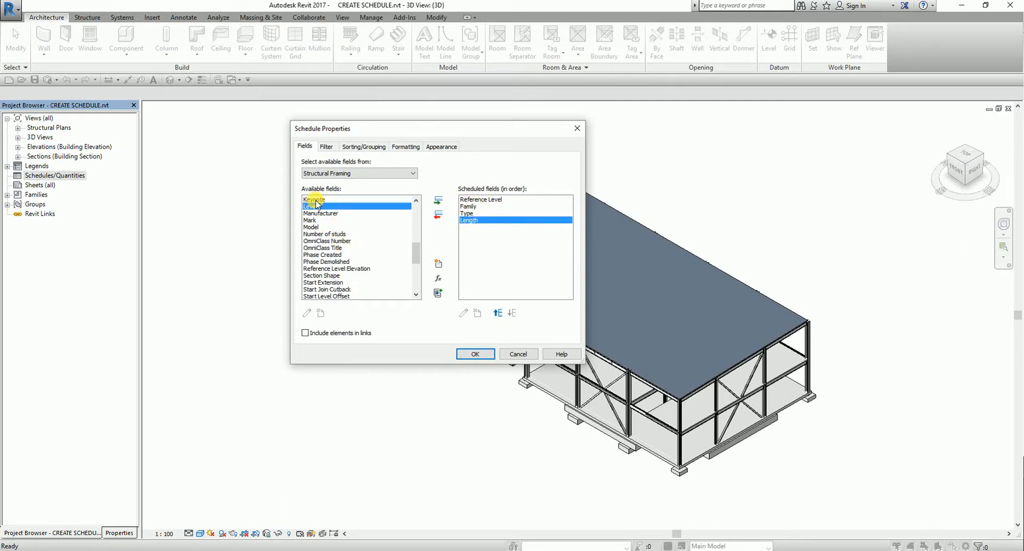
# Add the Structural Usage field to the scheduled fields after Length.
pyautogui.click(331, 248)
pyautogui.press('s')
pyautogui.press('s')
pyautogui.press('s')
pyautogui.press('s')
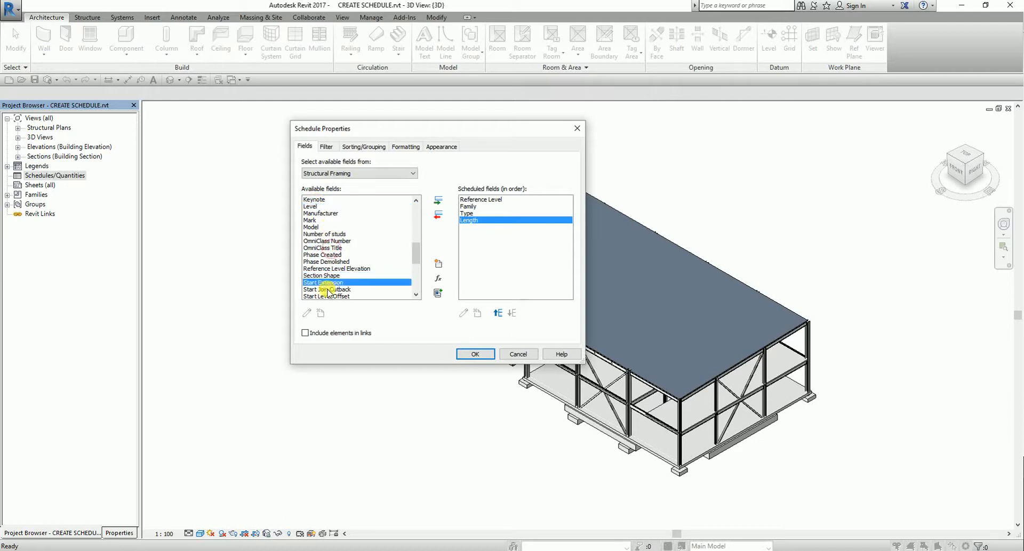
pyautogui.press('s')
pyautogui.press('s')
pyautogui.press('s')
pyautogui.press('s')
pyautogui.scroll(-3, 328, 293)
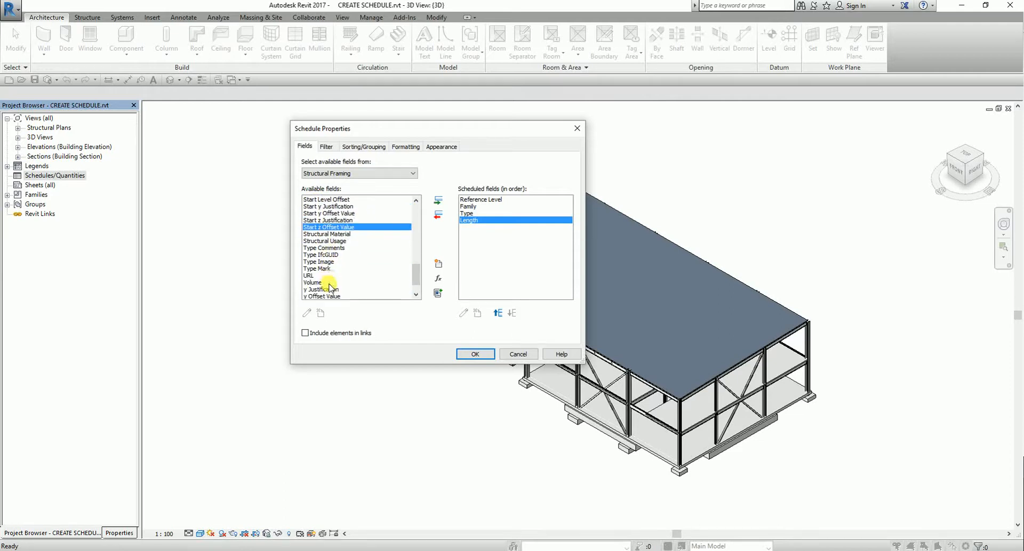
pyautogui.doubleClick(333, 241)
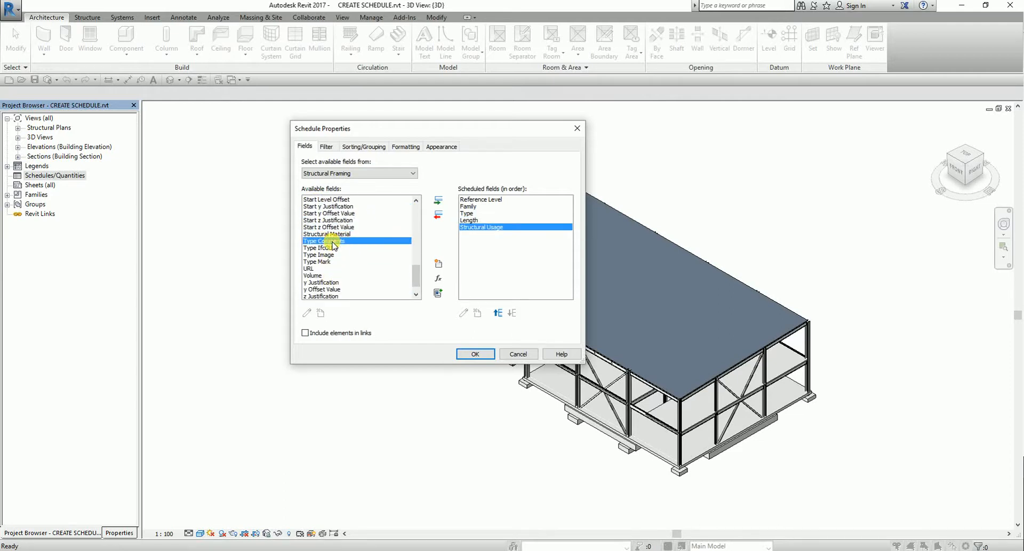
# Add Volume as the last scheduled field and generate the Steel Beam Schedule.
pyautogui.doubleClick(331, 275)
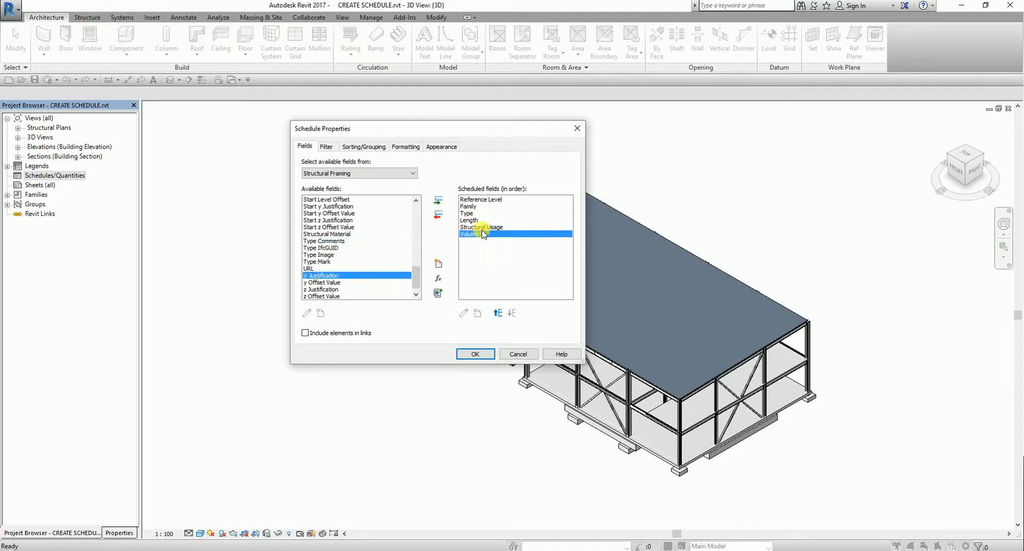
pyautogui.click(483, 233)
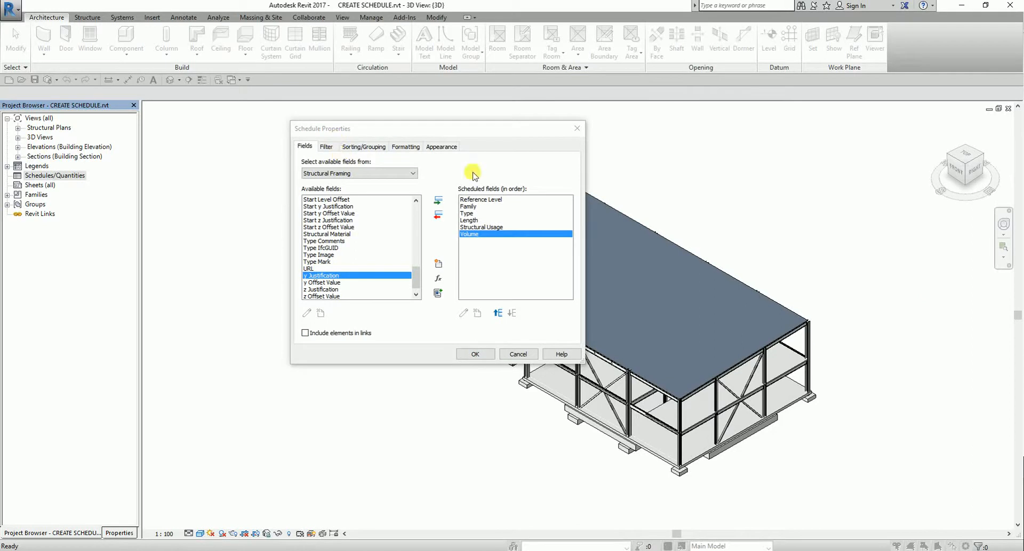
pyautogui.click(485, 356)
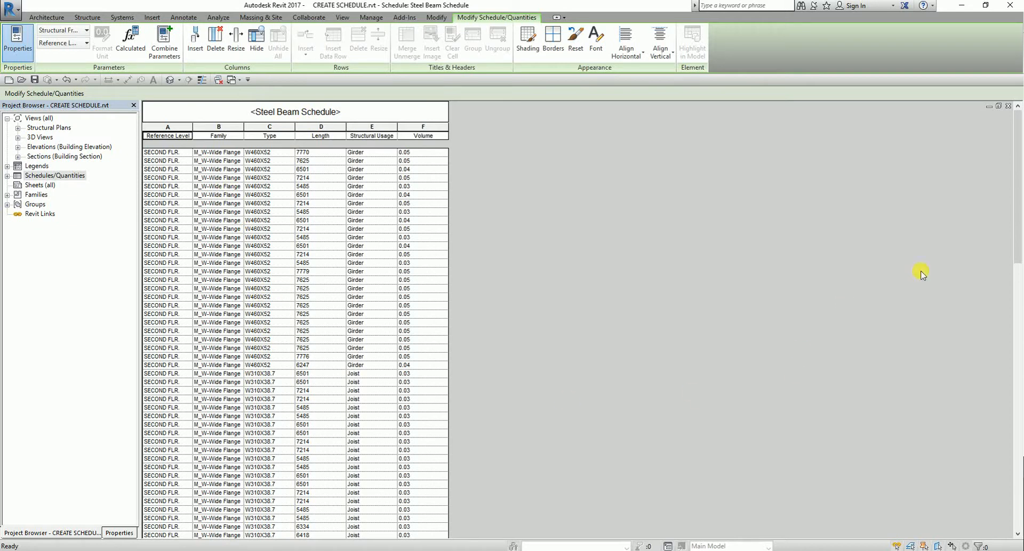
# Sort the Steel Beam Schedule by Reference Level in ascending order, with a footer showing title, count, and totals.
pyautogui.moveTo(1018, 183); pyautogui.dragTo(1010, 485)
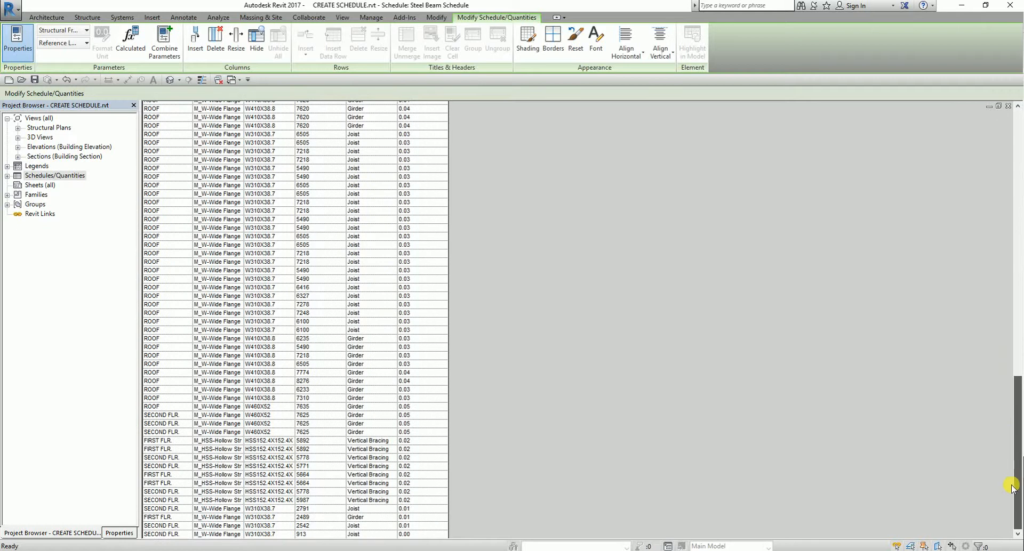
pyautogui.scroll(20, 1022, 441)
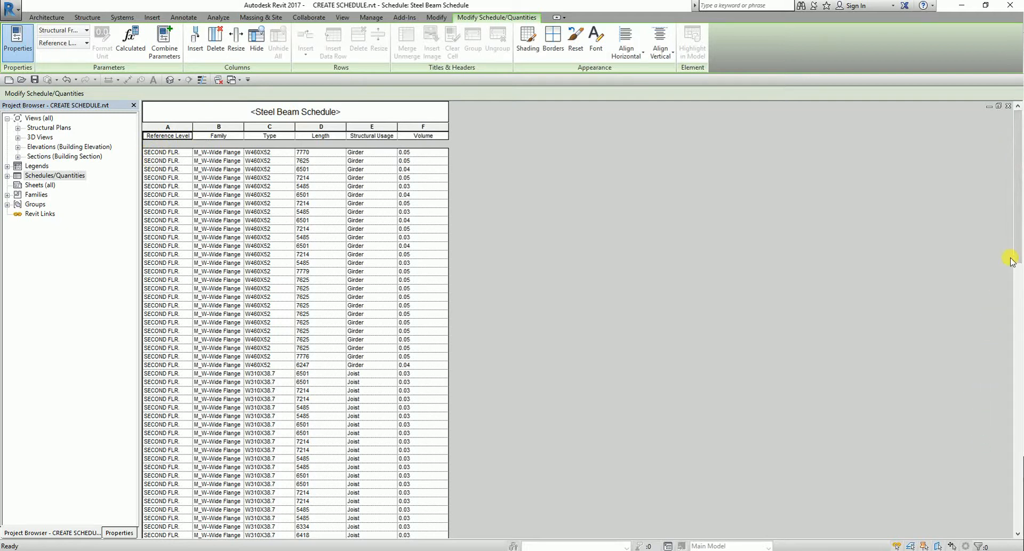
pyautogui.moveTo(1014, 380); pyautogui.dragTo(1016, 217)
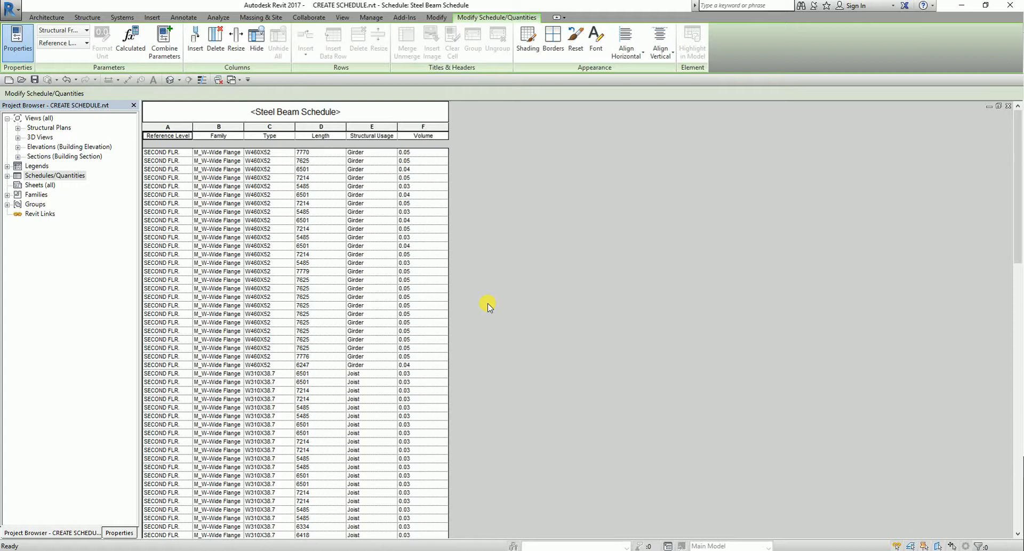
pyautogui.click(117, 532)
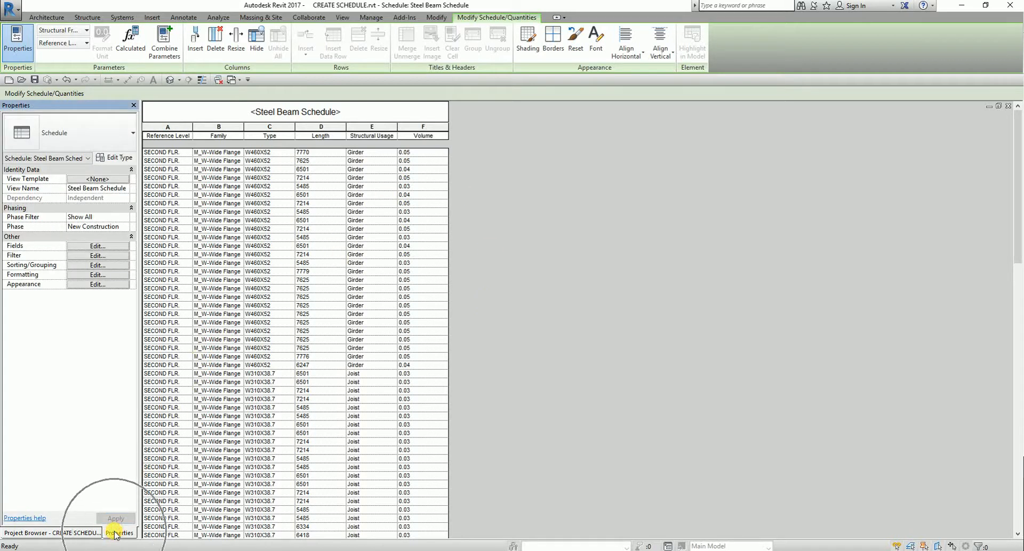
pyautogui.click(24, 264)
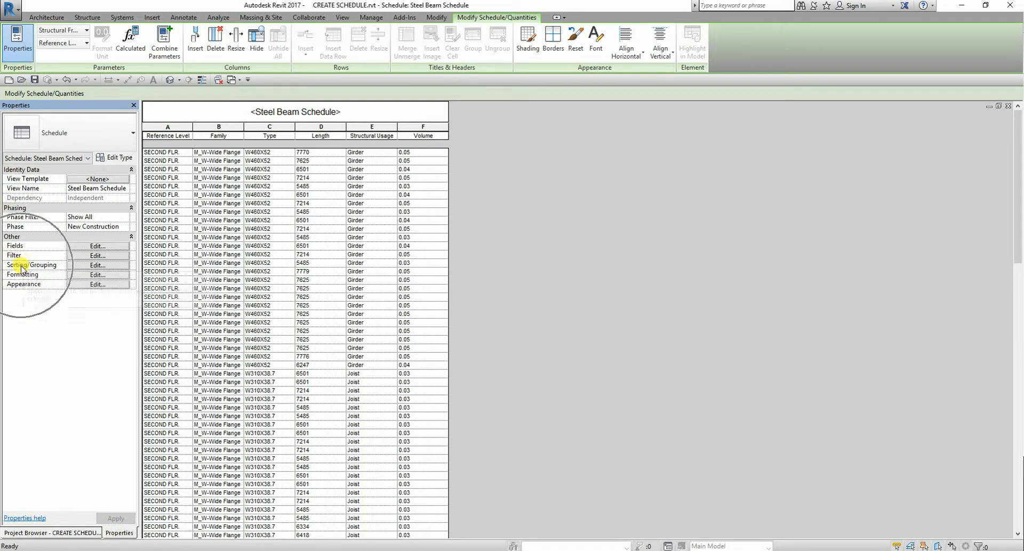
pyautogui.click(88, 266)
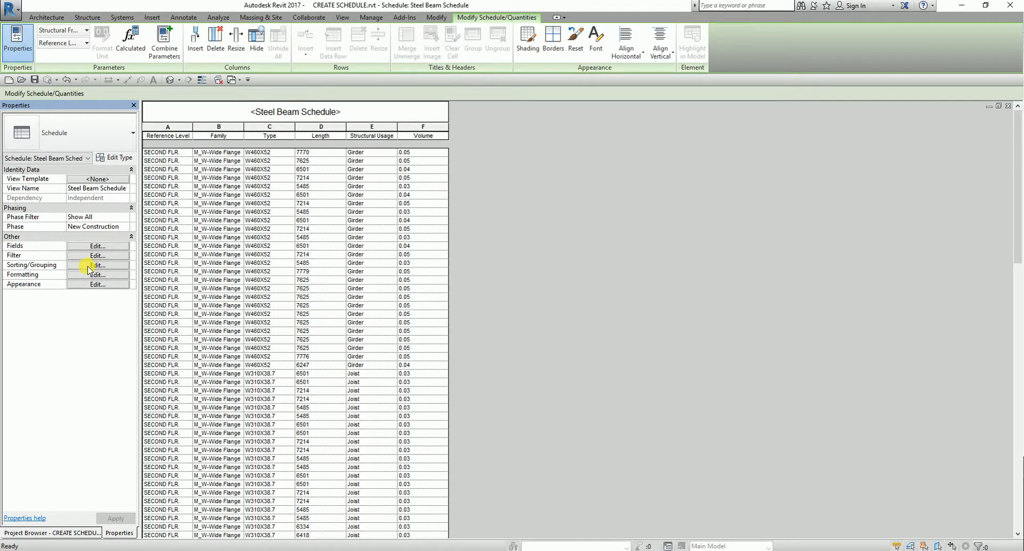
pyautogui.click(88, 266)
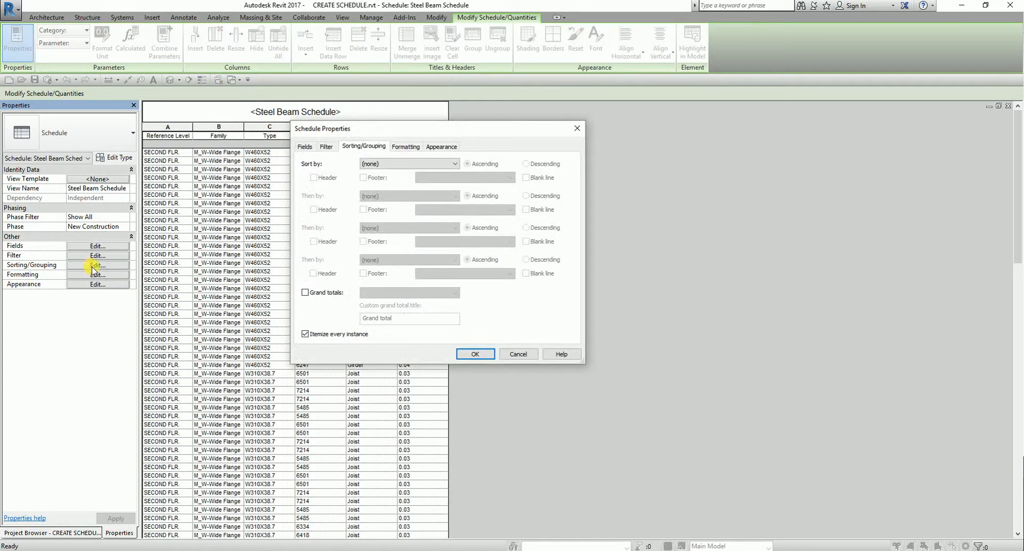
pyautogui.click(394, 165)
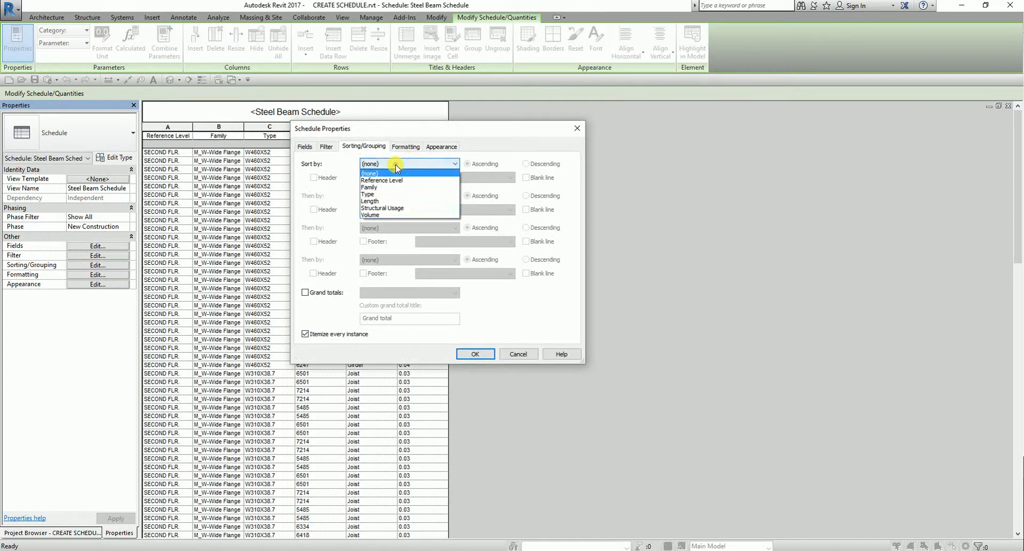
pyautogui.click(394, 181)
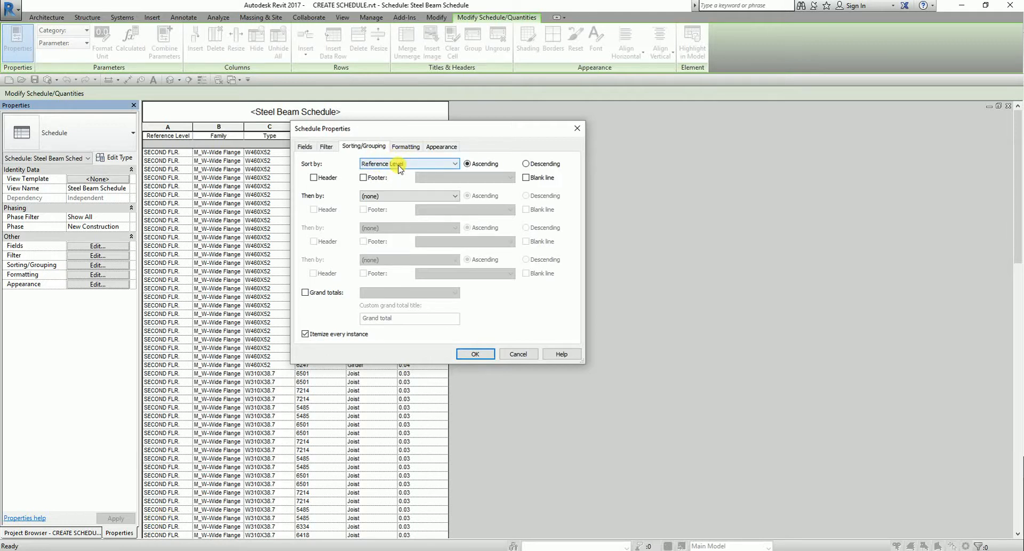
pyautogui.click(362, 178)
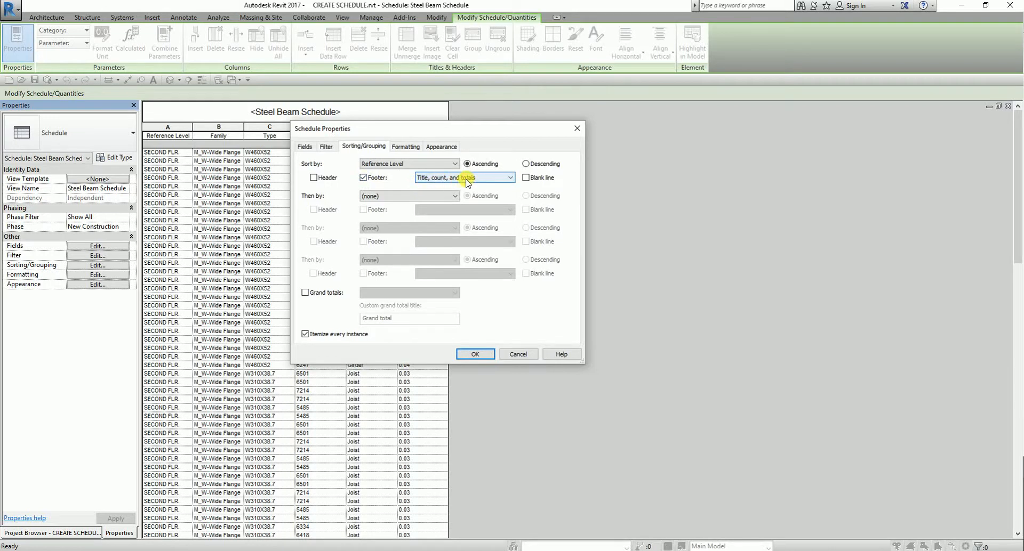
# Turn off itemizing every instance and apply the sorting and grouping settings to the schedule.
pyautogui.click(305, 335)
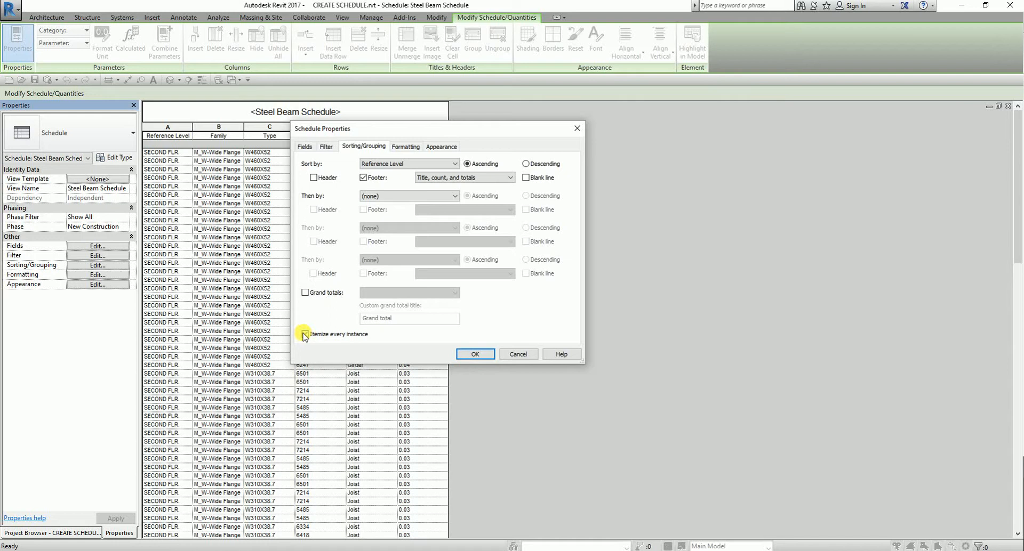
pyautogui.click(305, 334)
pyautogui.click(305, 334)
pyautogui.click(471, 354)
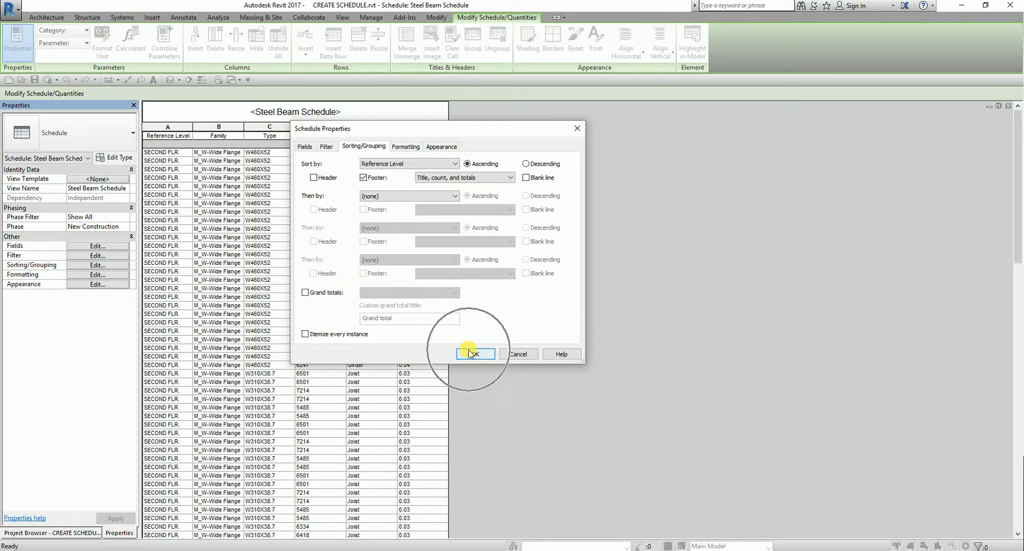
pyautogui.click(470, 354)
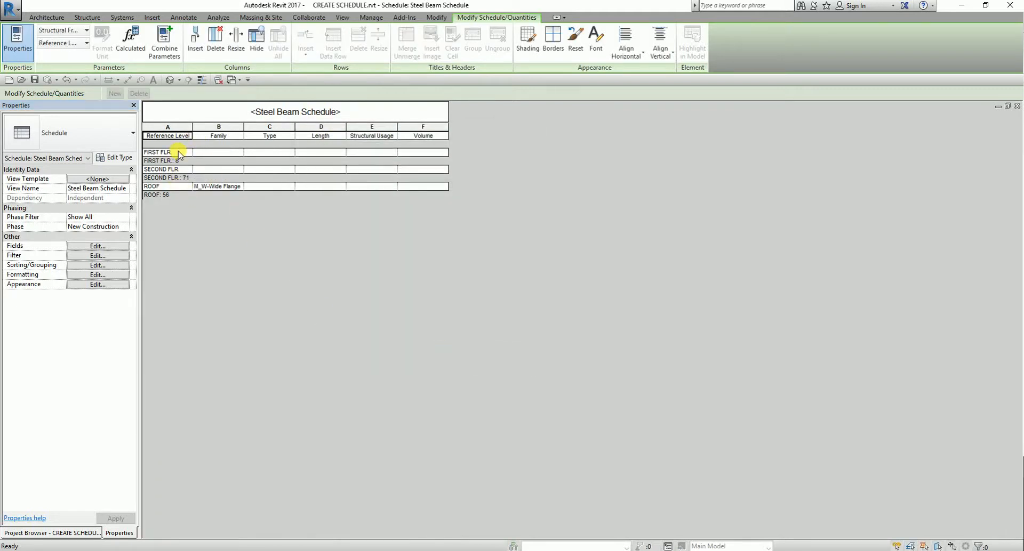
# Turn itemizing every instance back on for the schedule and apply the change.
pyautogui.click(116, 265)
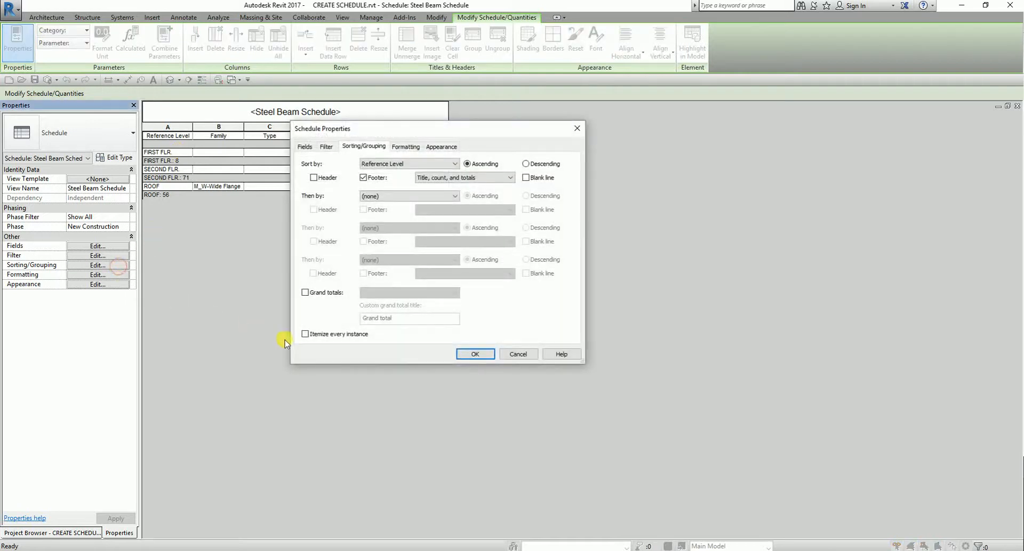
pyautogui.click(303, 335)
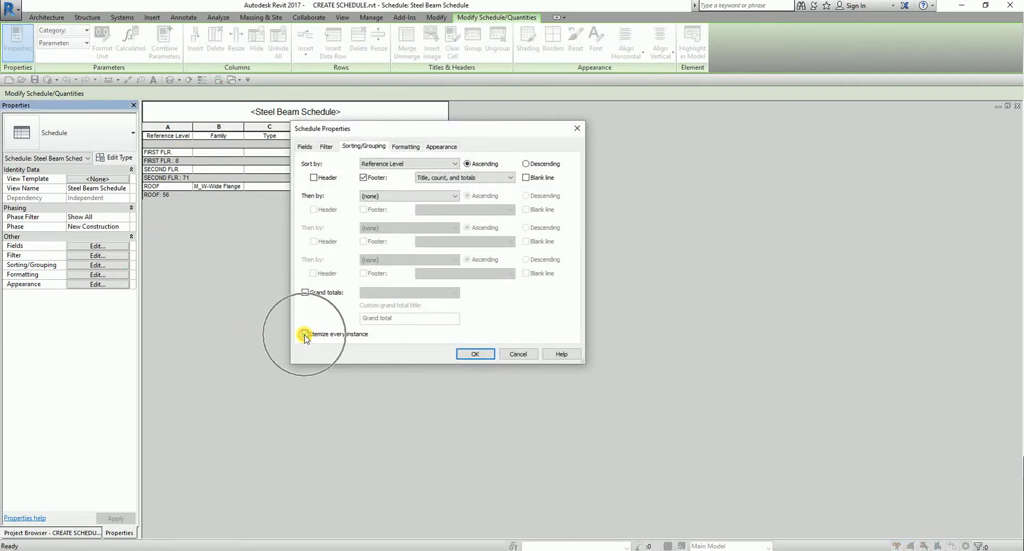
pyautogui.click(474, 354)
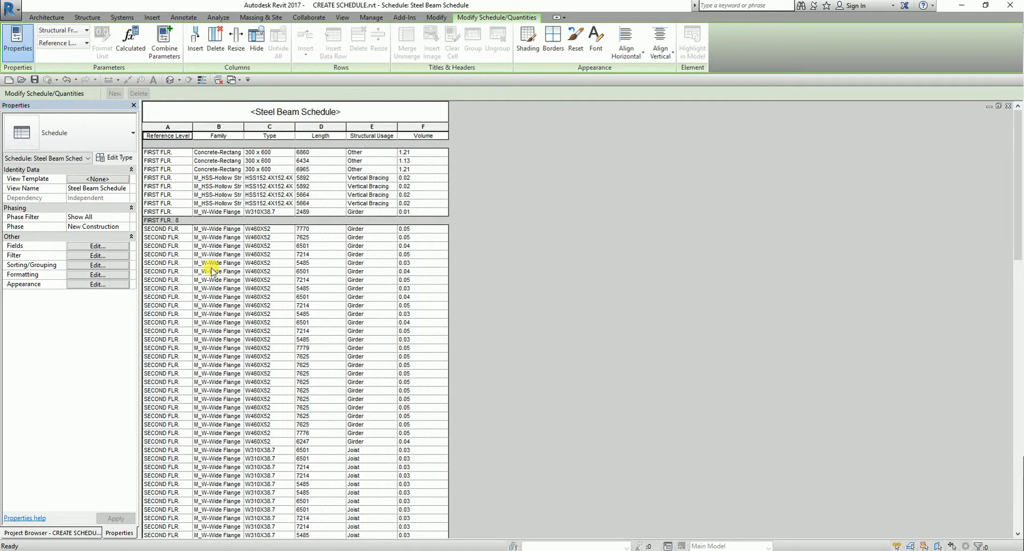
# Widen the Reference Level, Family and Type columns so that their full text fits.
pyautogui.scroll(-10, 199, 389)
pyautogui.scroll(4, 186, 399)
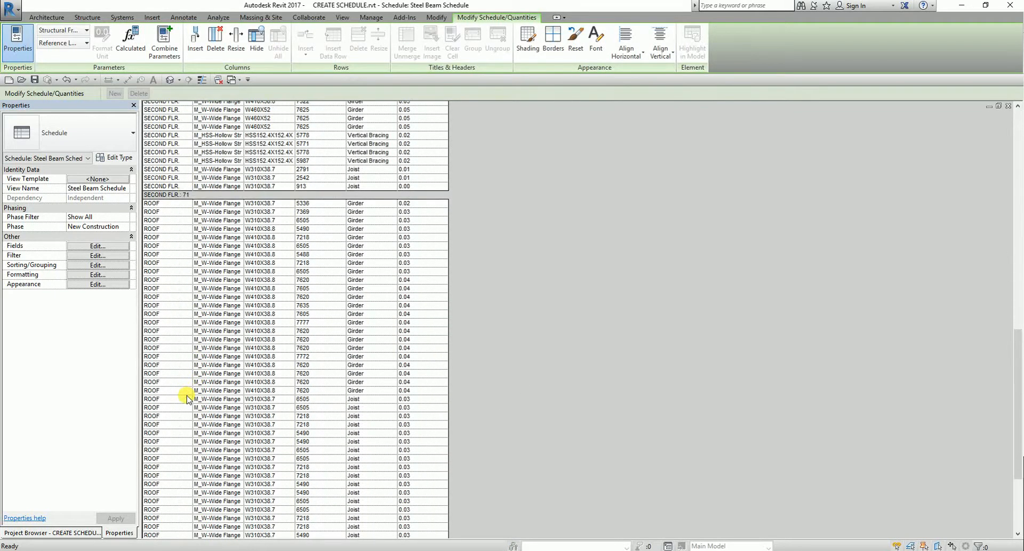
pyautogui.scroll(15, 185, 399)
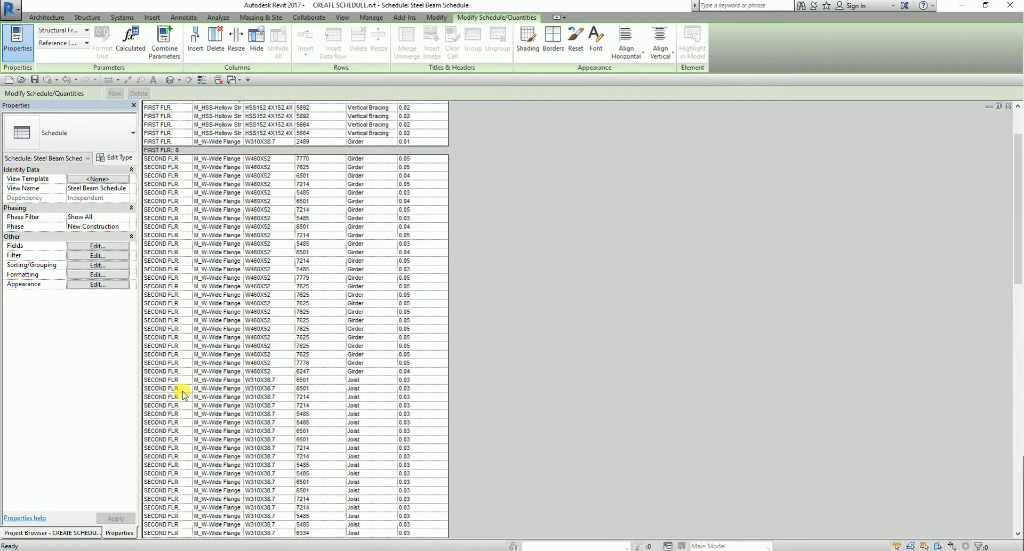
pyautogui.press('ctrl')
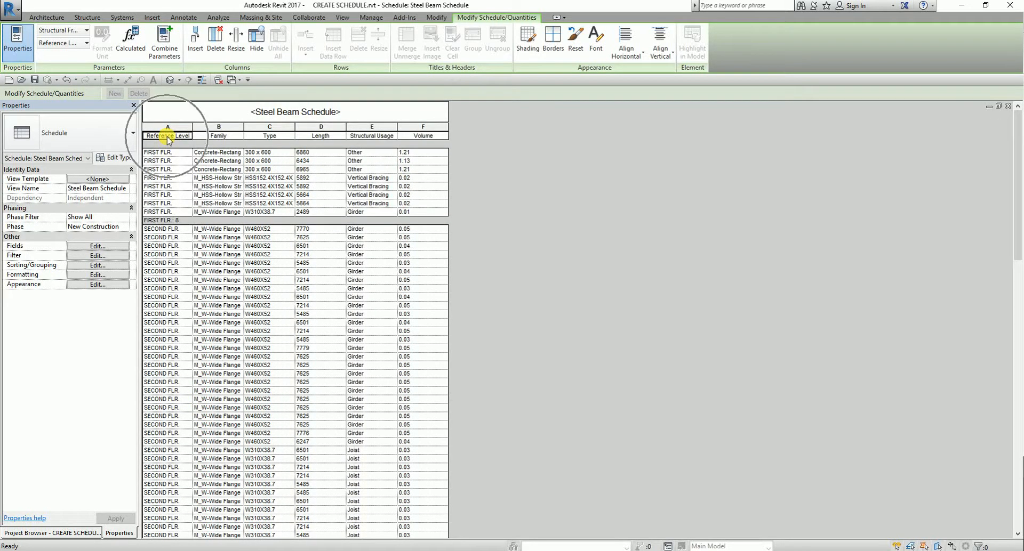
pyautogui.press('ctrl')
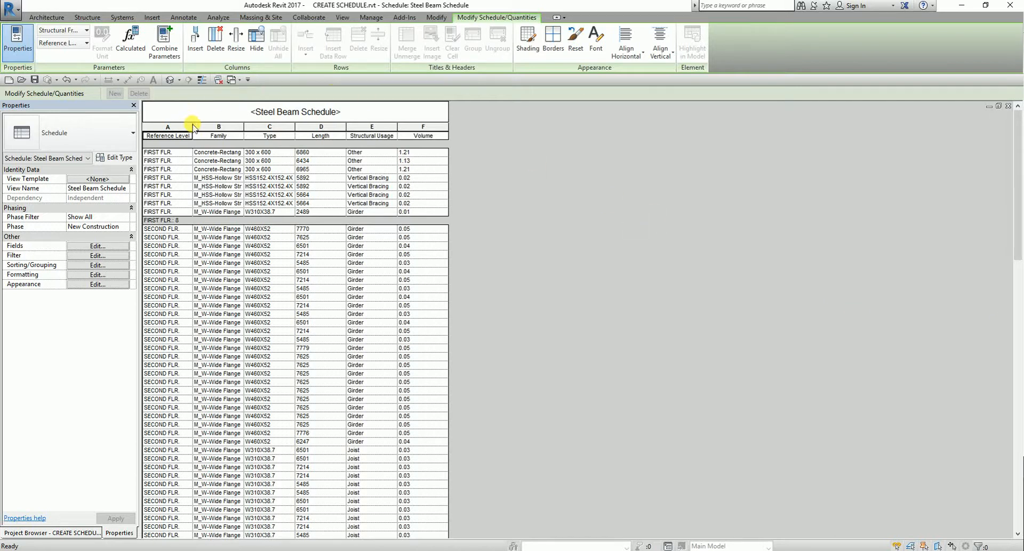
pyautogui.moveTo(193, 127); pyautogui.dragTo(391, 127)
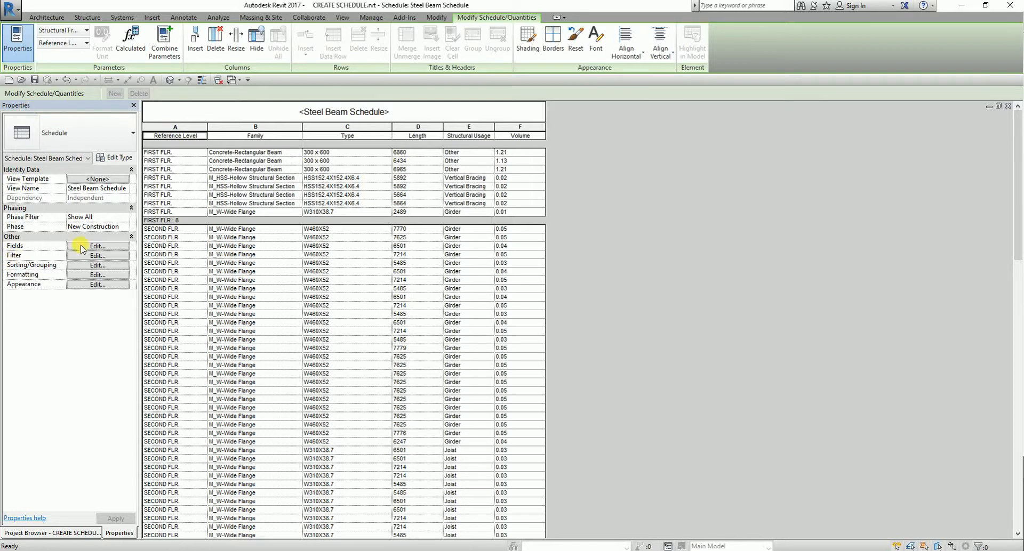
# Add a schedule filter where Structural Usage does not equal Vertical Bracing.
pyautogui.click(94, 258)
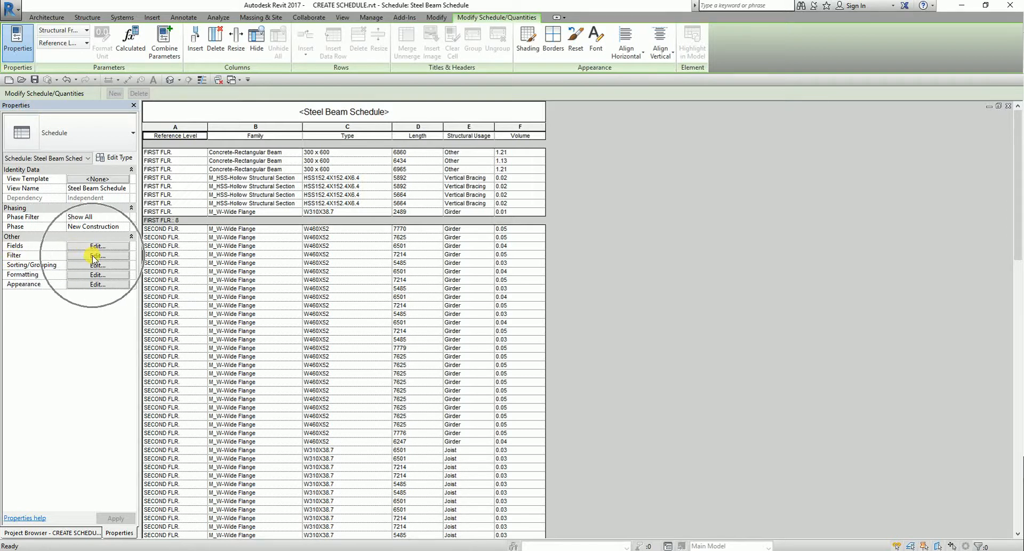
pyautogui.click(94, 257)
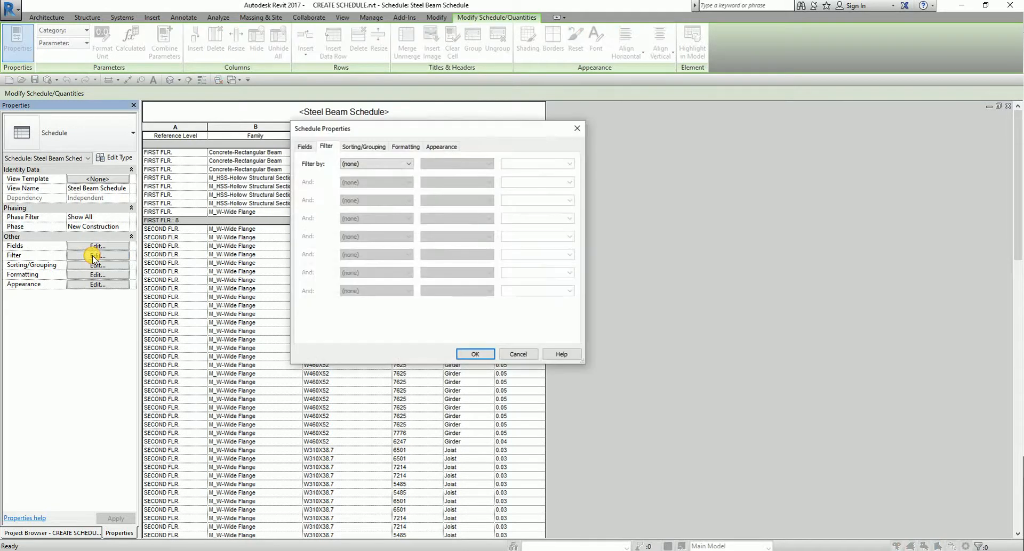
pyautogui.click(366, 167)
pyautogui.click(367, 165)
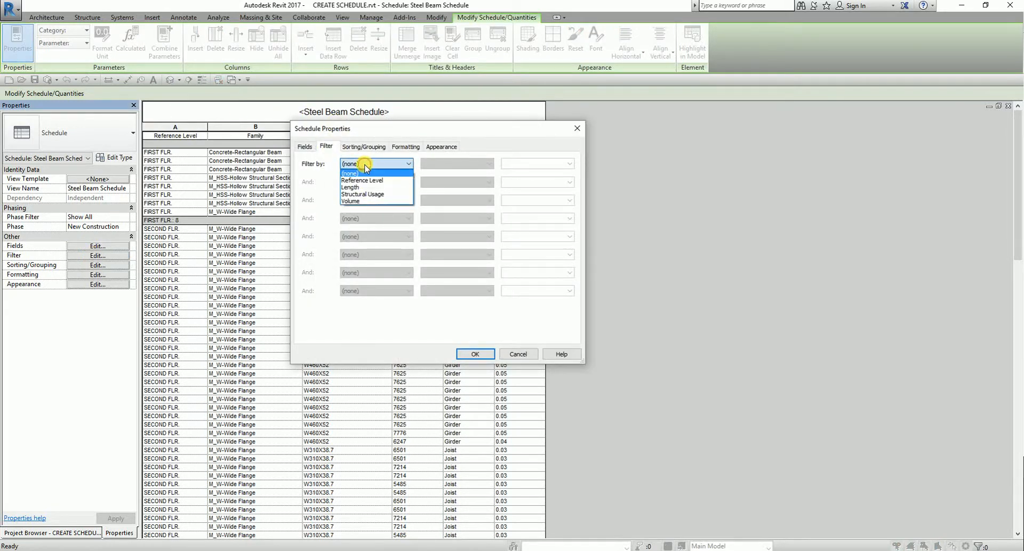
pyautogui.click(369, 195)
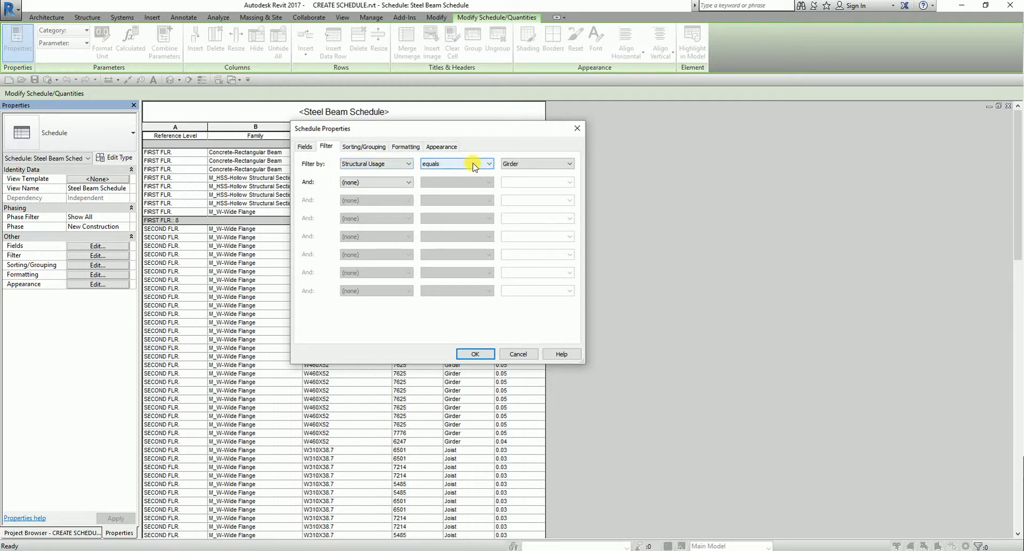
pyautogui.click(472, 165)
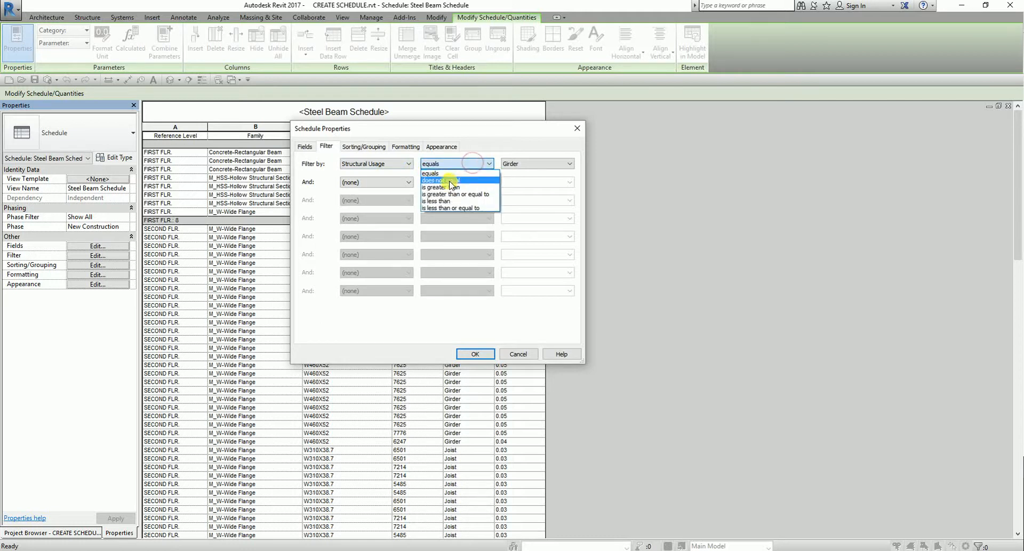
pyautogui.click(449, 181)
pyautogui.click(541, 166)
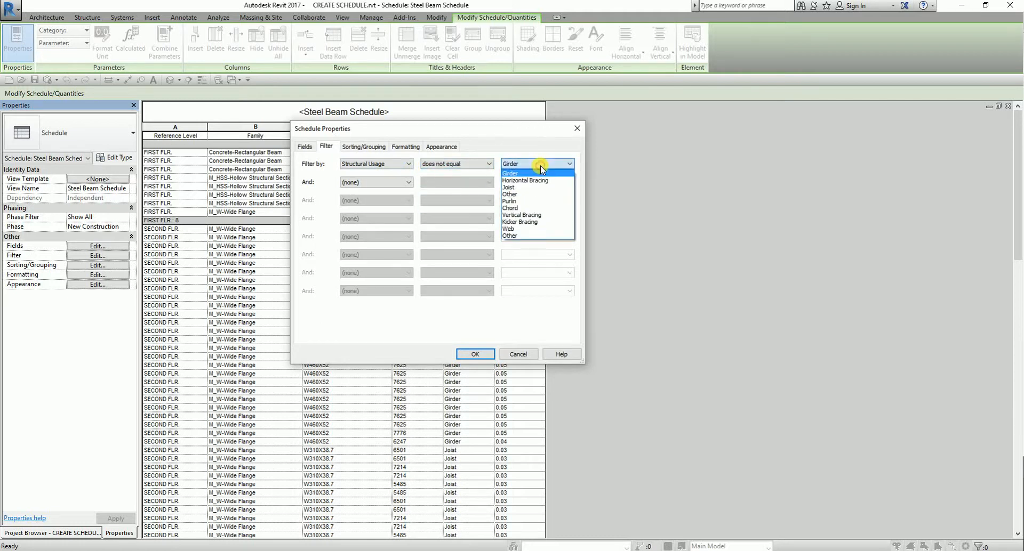
pyautogui.click(532, 215)
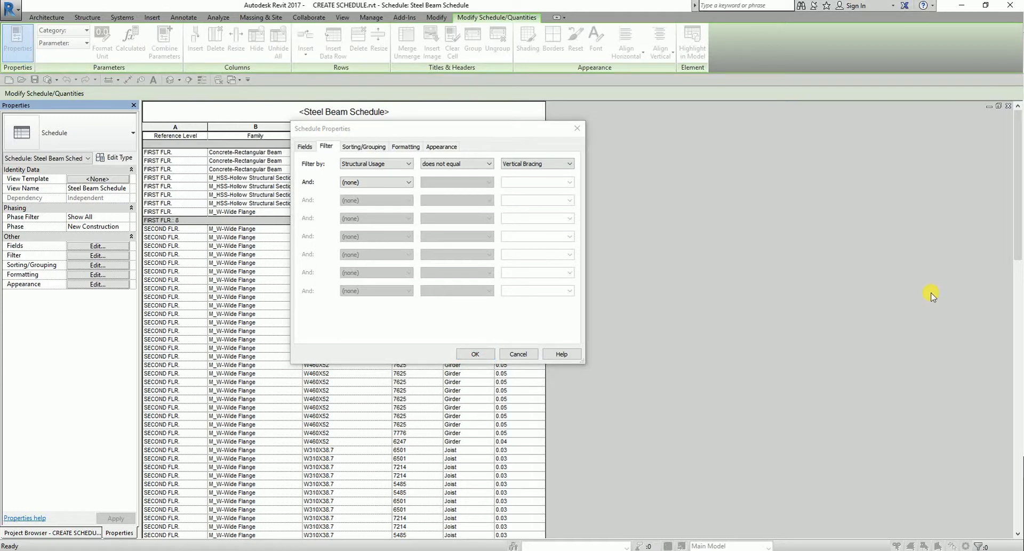
# Add a second filter condition where Structural Usage does not equal Other.
pyautogui.click(396, 183)
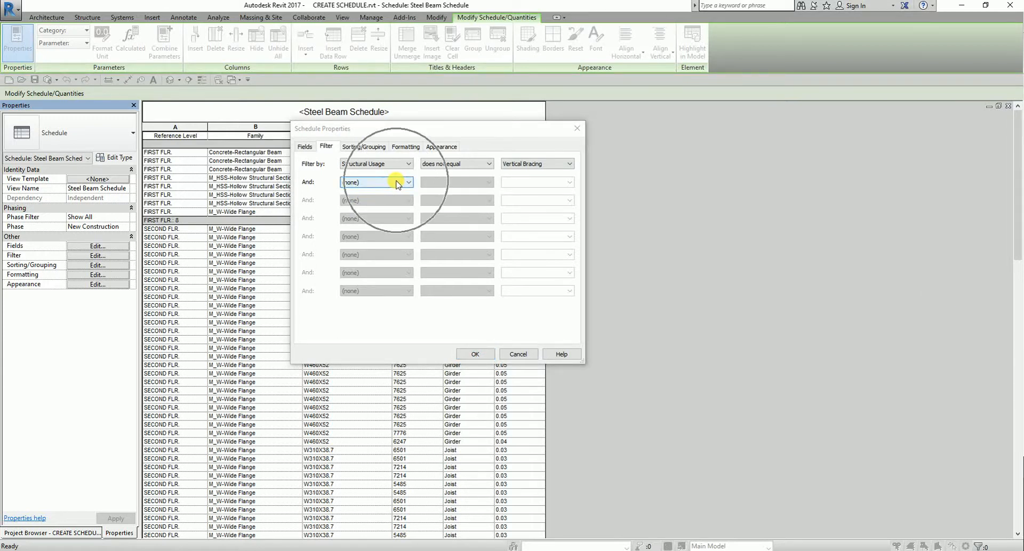
pyautogui.click(397, 182)
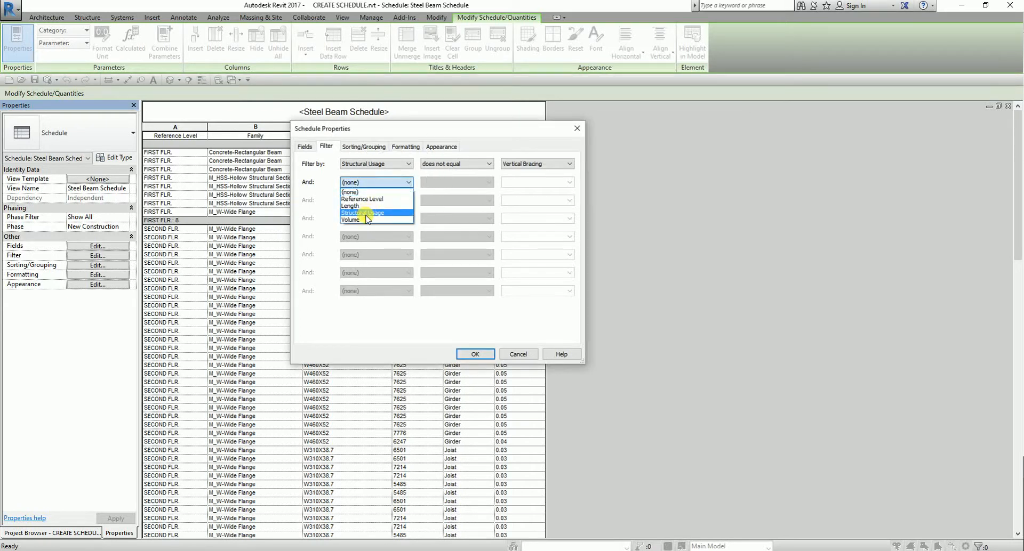
pyautogui.click(365, 214)
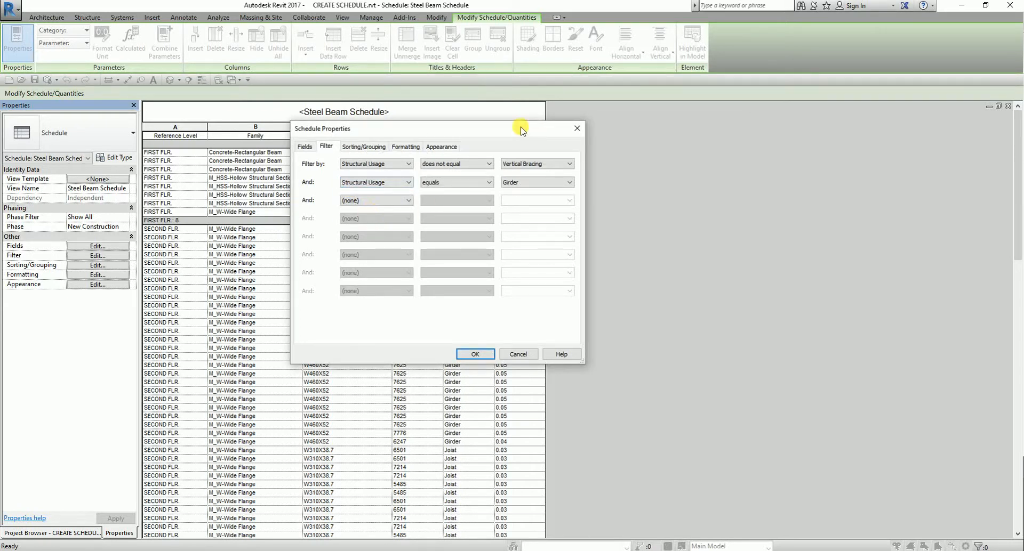
pyautogui.click(480, 182)
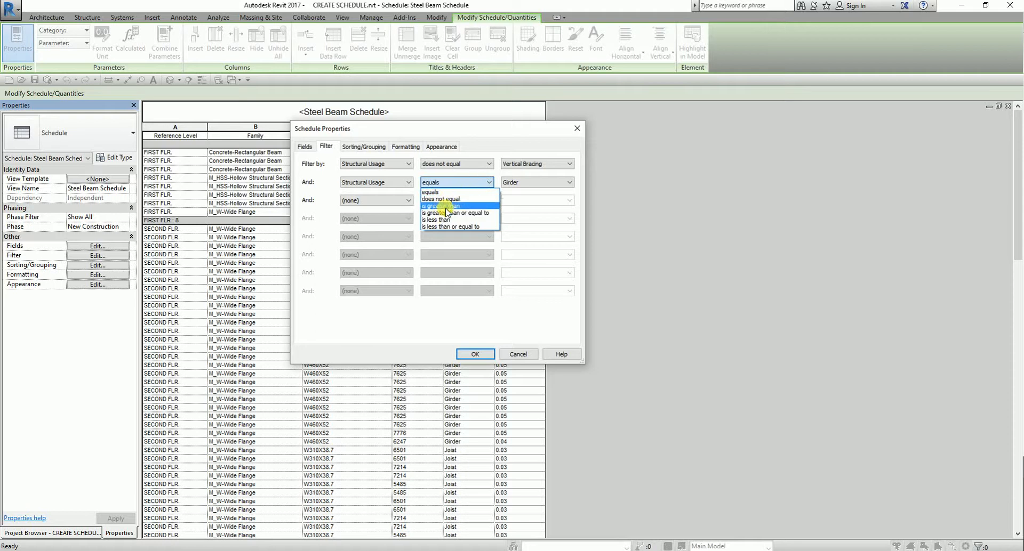
pyautogui.click(443, 199)
pyautogui.click(538, 183)
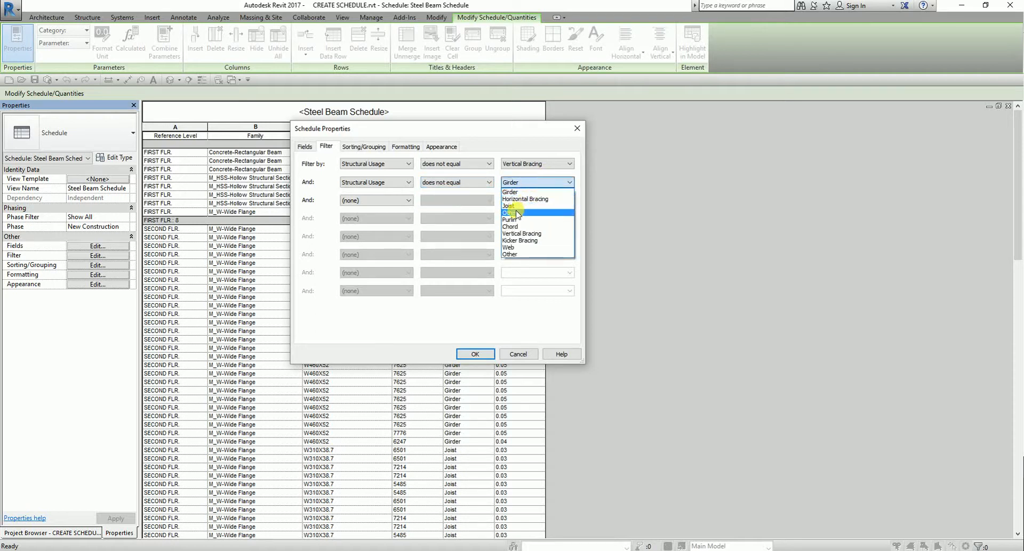
pyautogui.click(515, 213)
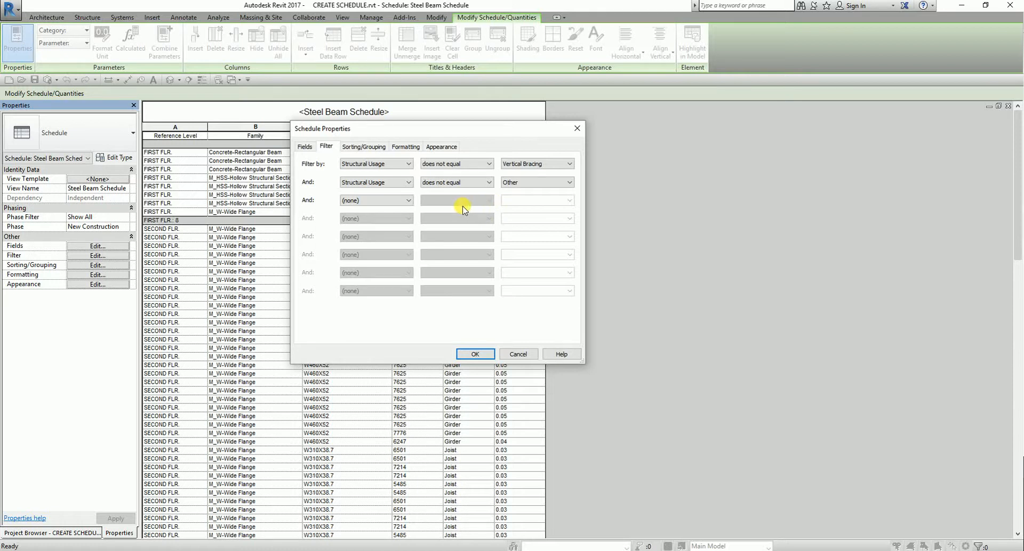
pyautogui.click(476, 355)
pyautogui.press('ctrl')
pyautogui.press('ctrl')
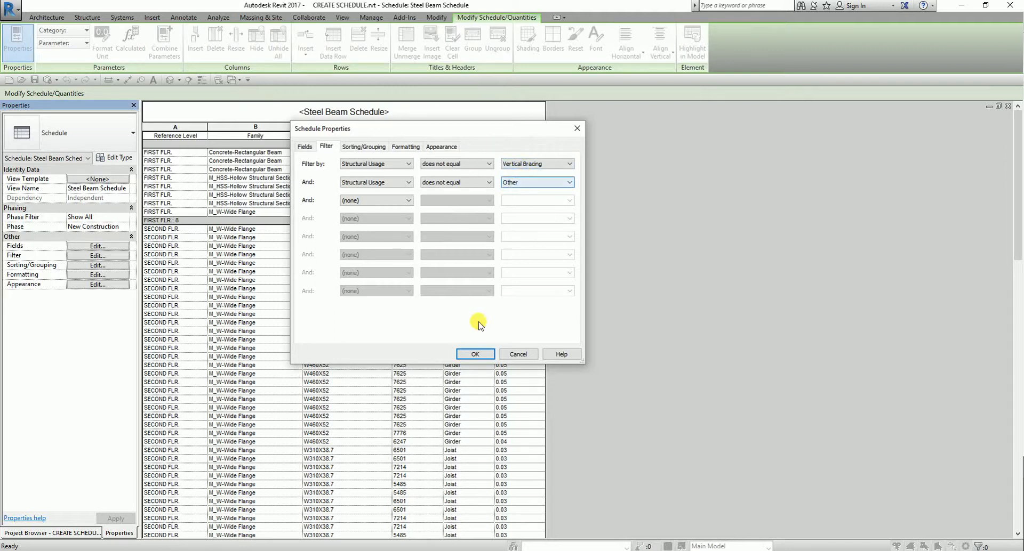
# Apply the two Structural Usage filters and check the remaining beams in the schedule from the first floor to the roof.
pyautogui.click(475, 354)
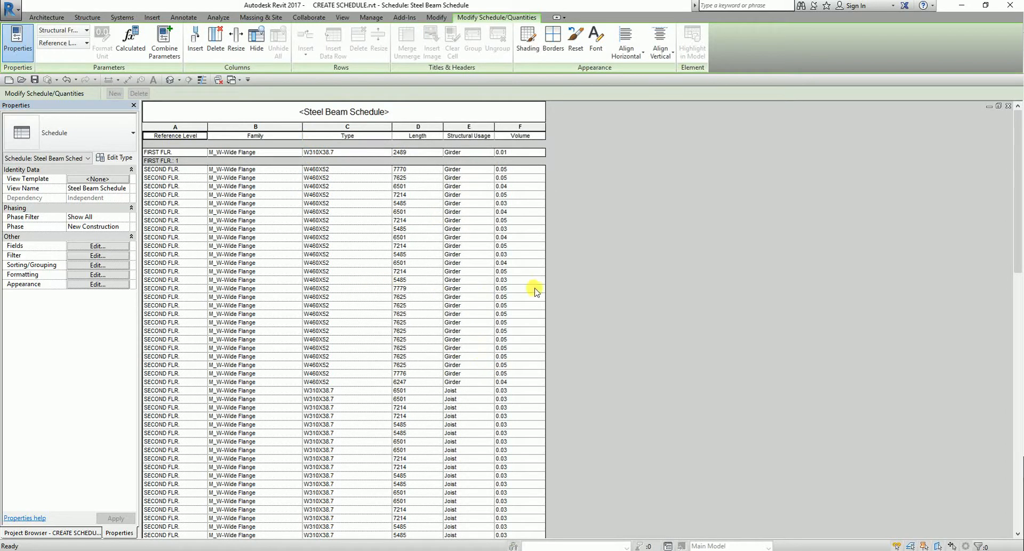
pyautogui.scroll(-10, 573, 271)
pyautogui.scroll(-3, 578, 273)
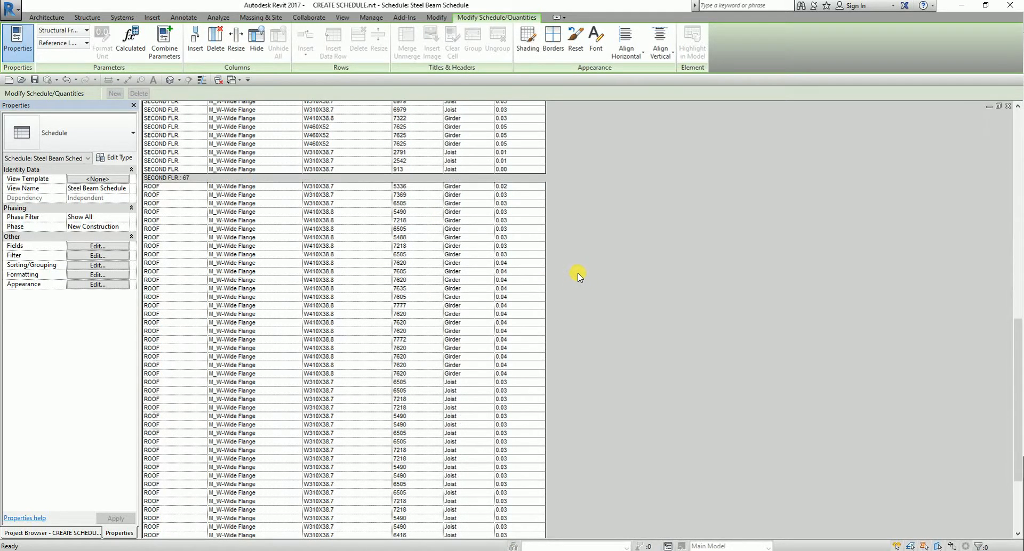
pyautogui.scroll(15, 547, 280)
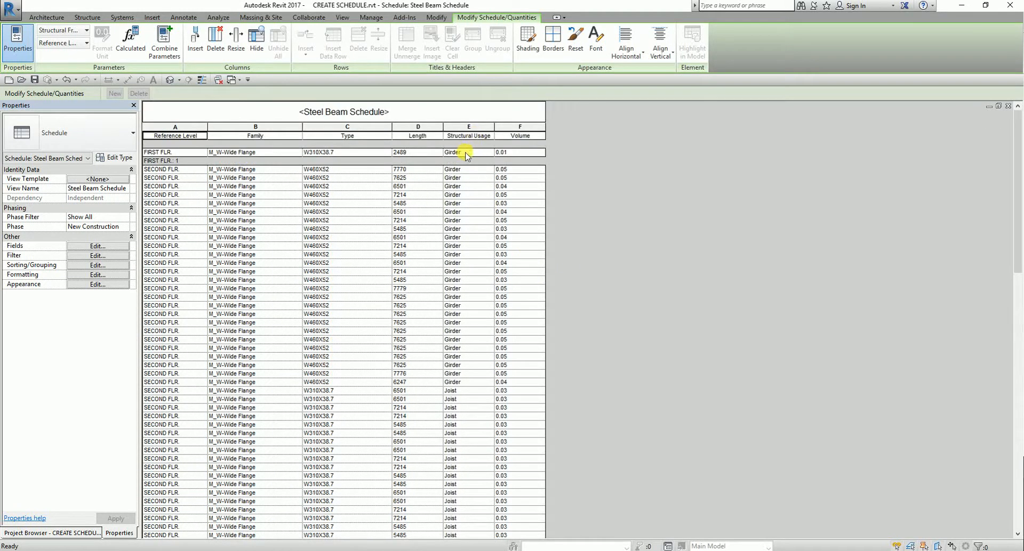
pyautogui.scroll(-4, 493, 226)
pyautogui.scroll(-15, 468, 337)
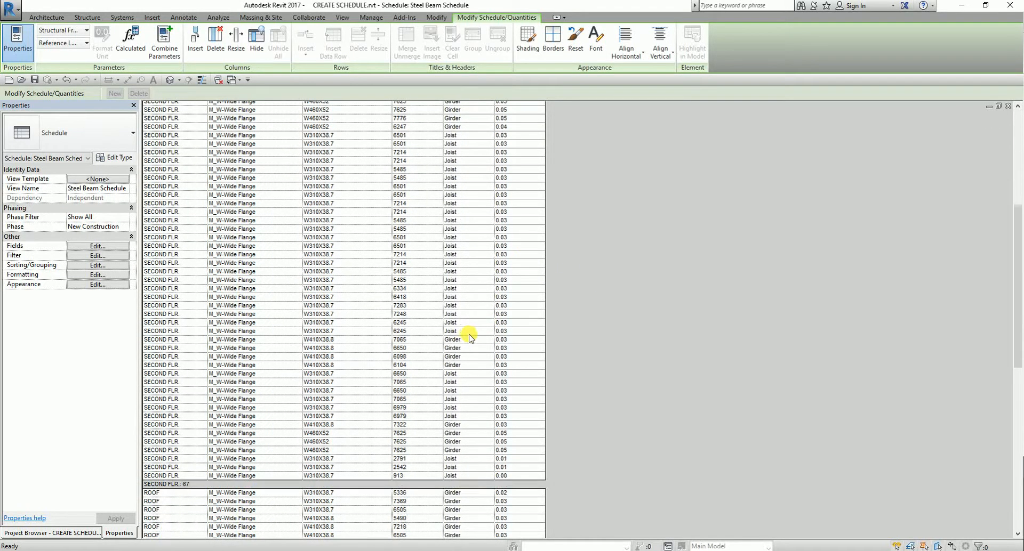
pyautogui.scroll(15, 471, 337)
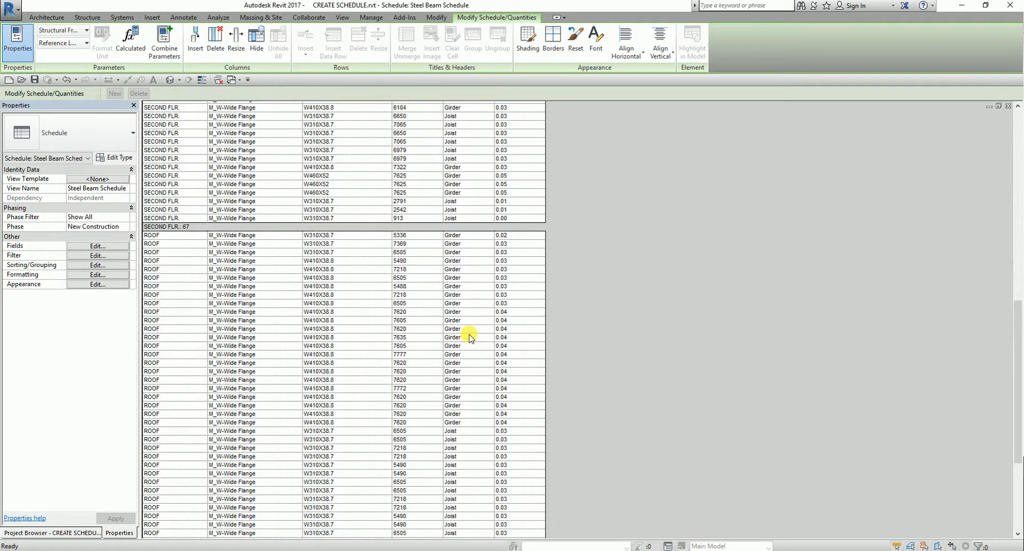
pyautogui.scroll(6, 468, 337)
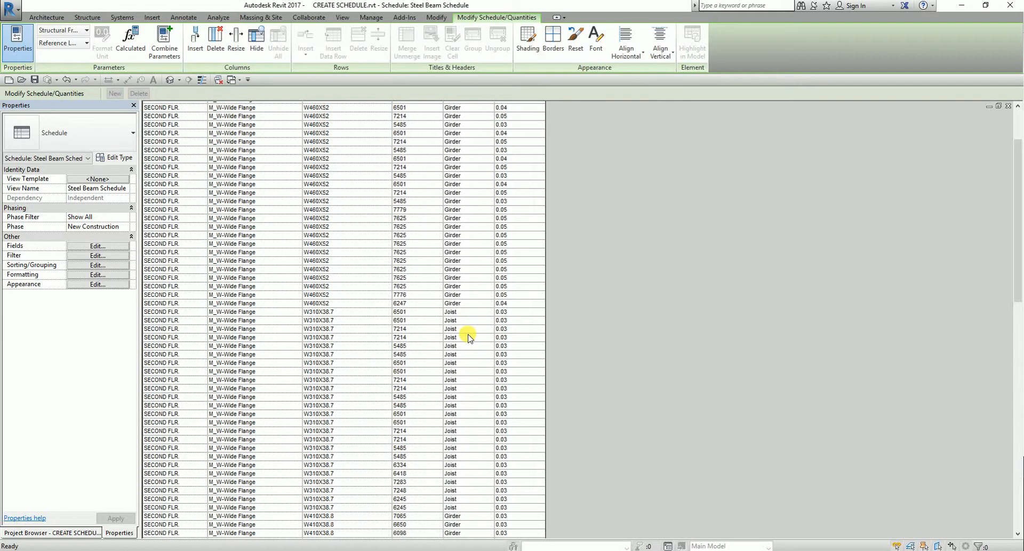
pyautogui.scroll(5, 467, 337)
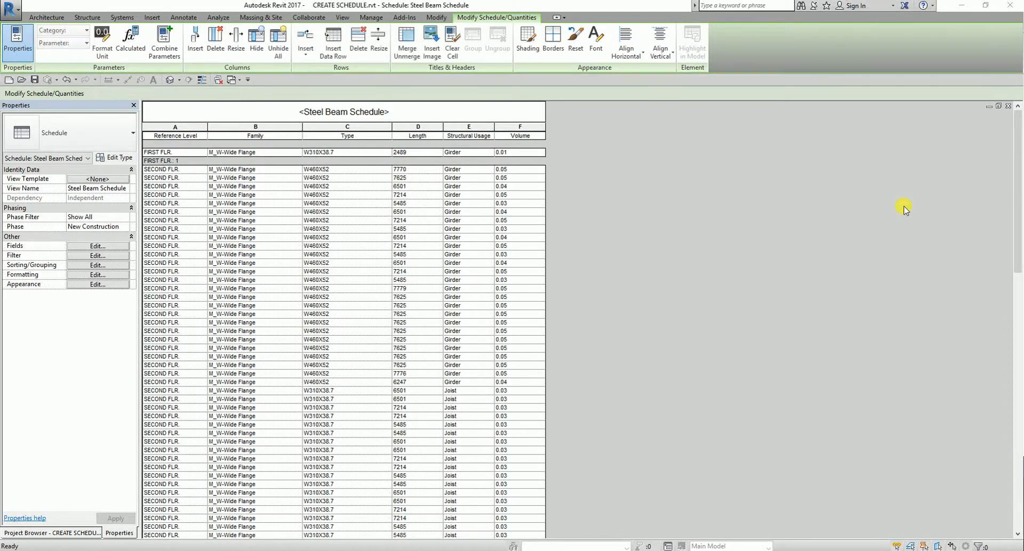
# Examine the second floor and roof groups of the filtered beam schedule, including the second floor's footer row.
pyautogui.click(374, 266)
pyautogui.scroll(-17, 403, 381)
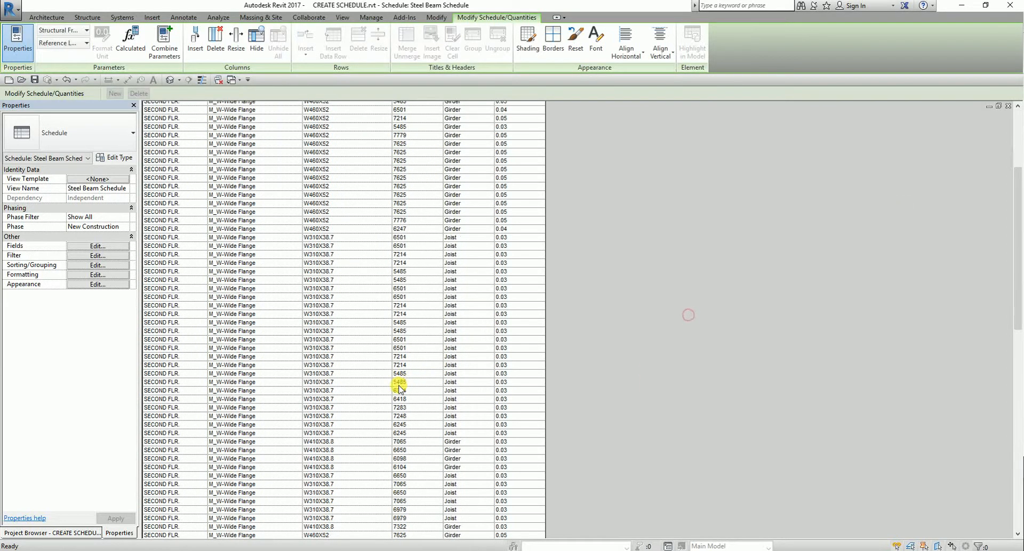
pyautogui.click(193, 305)
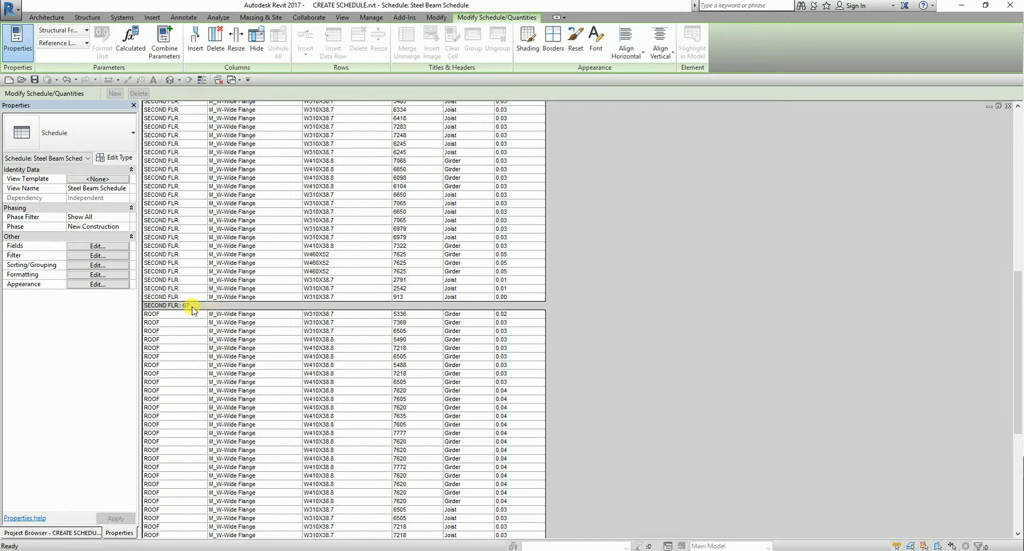
pyautogui.click(171, 307)
pyautogui.click(937, 424)
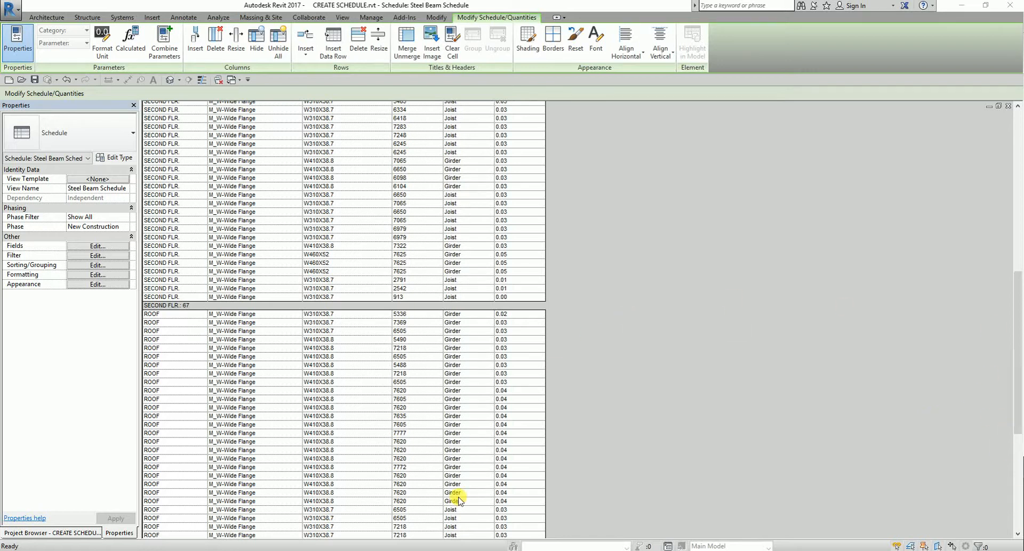
pyautogui.click(661, 288)
pyautogui.scroll(5, 553, 289)
pyautogui.scroll(10, 552, 288)
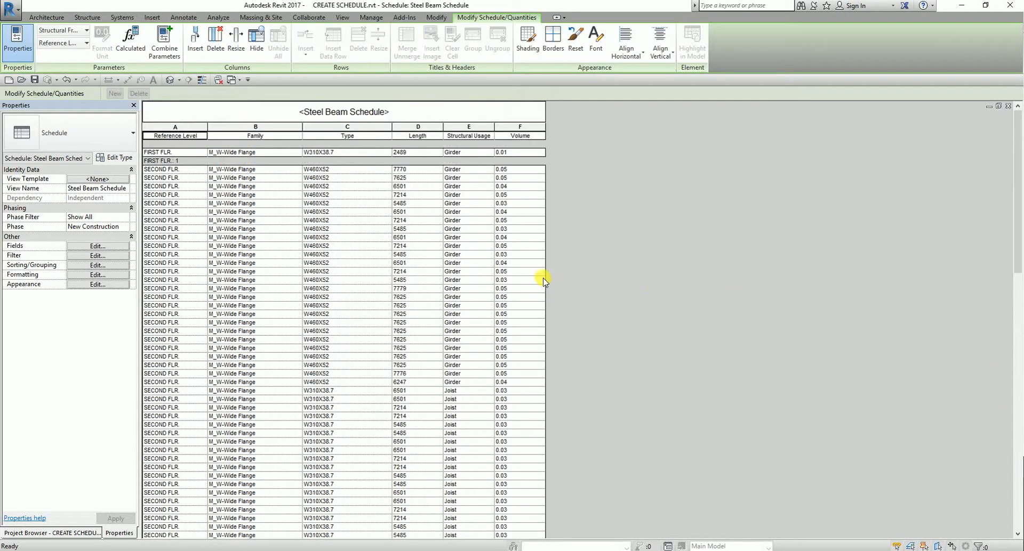
pyautogui.click(343, 113)
# Create a new building component schedule for the Structural Foundations category, named Footing Schedule.
pyautogui.click(85, 533)
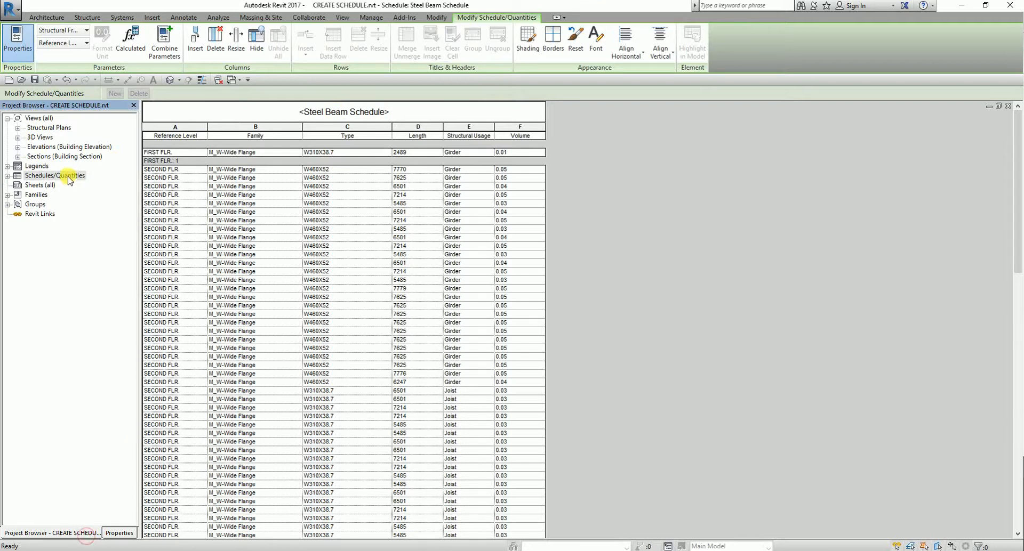
pyautogui.rightClick(68, 179)
pyautogui.click(101, 183)
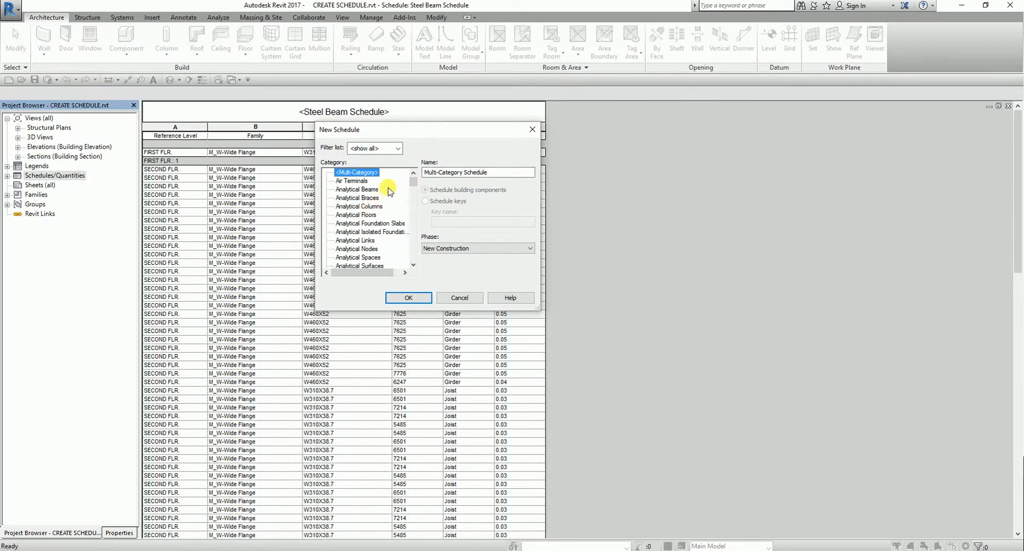
pyautogui.moveTo(414, 186); pyautogui.dragTo(392, 245)
pyautogui.click(366, 215)
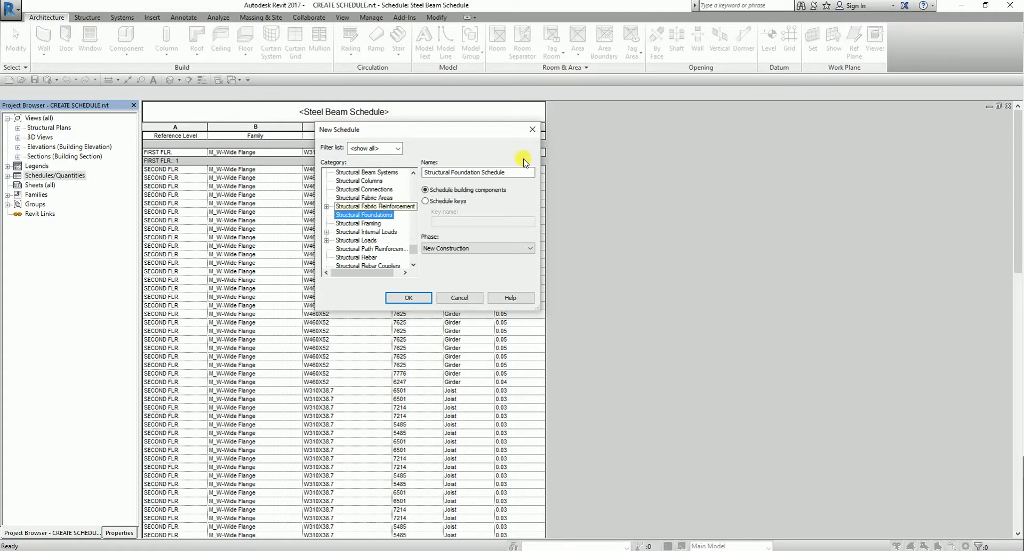
pyautogui.tripleClick(512, 172)
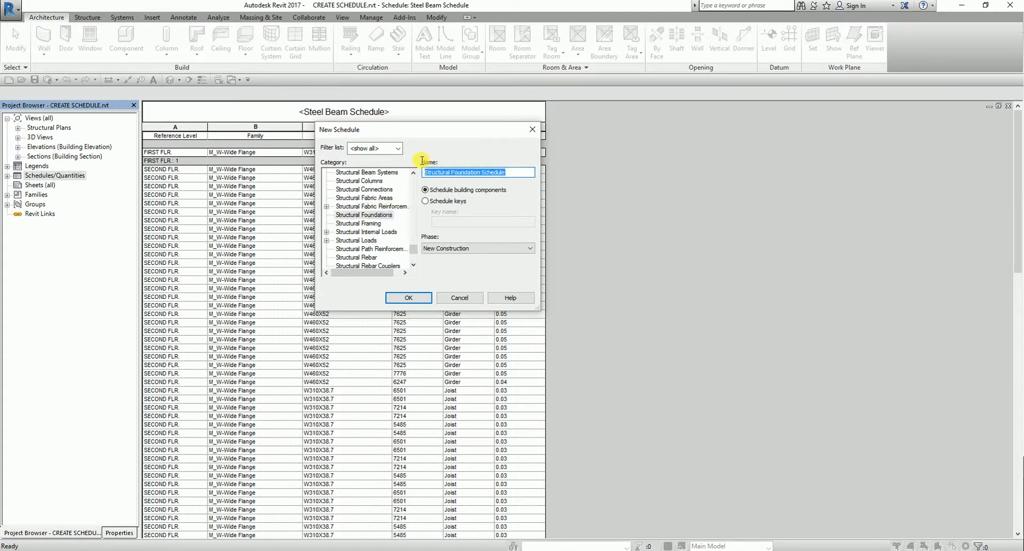
pyautogui.write('Footing')
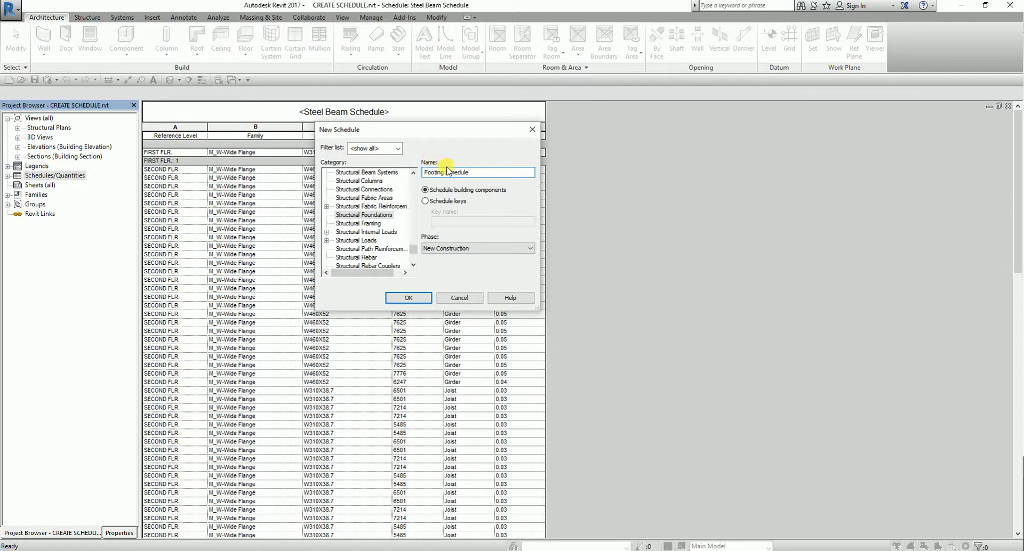
pyautogui.click(410, 300)
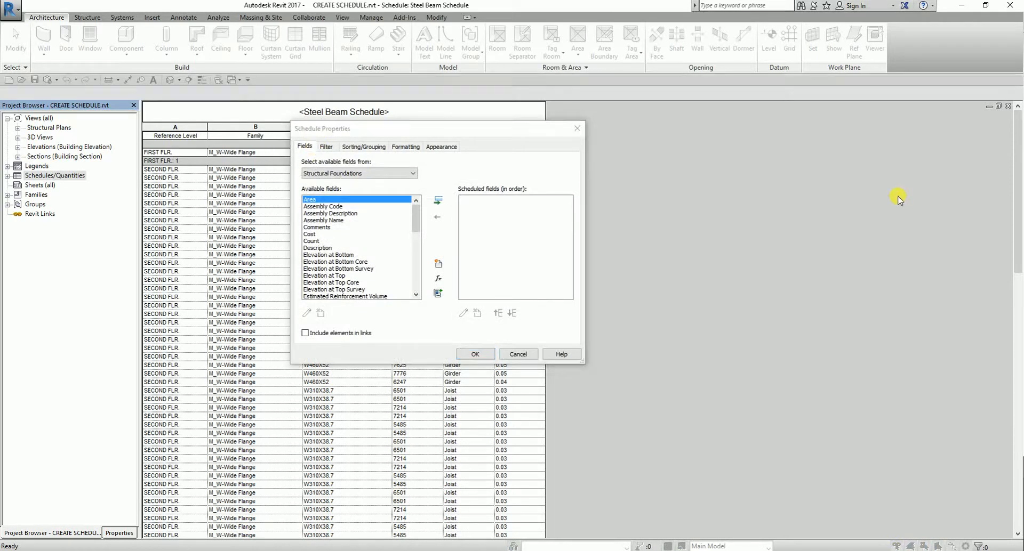
# Add the Type Mark and Family fields to the footing schedule's scheduled fields.
pyautogui.click(340, 248)
pyautogui.press('t')
pyautogui.scroll(-3, 340, 248)
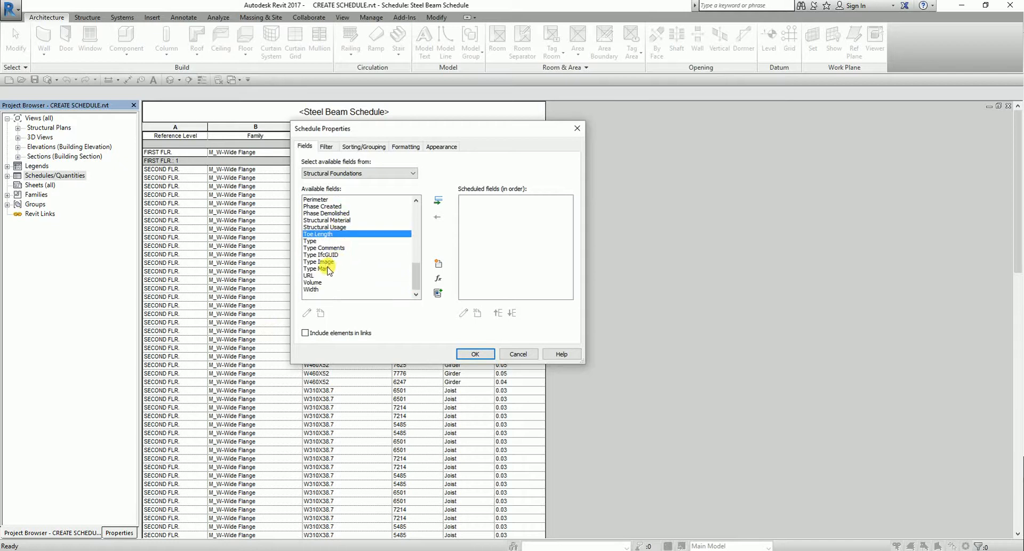
pyautogui.doubleClick(327, 269)
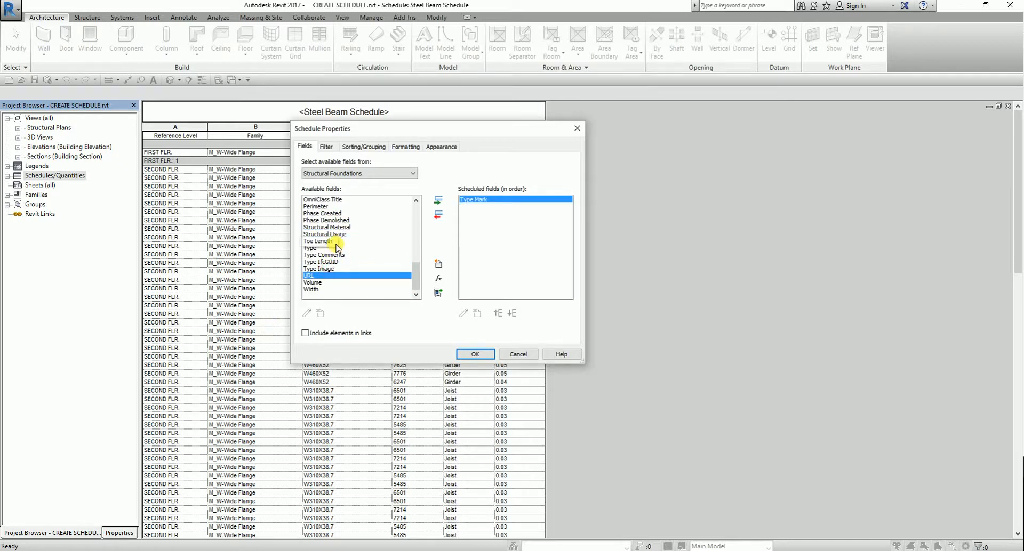
pyautogui.click(342, 214)
pyautogui.press('f')
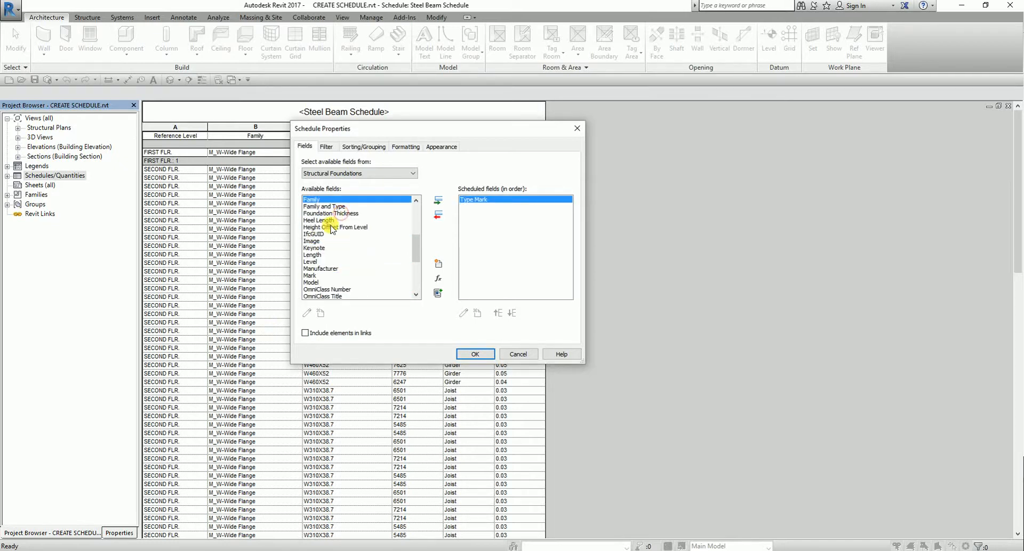
pyautogui.doubleClick(318, 200)
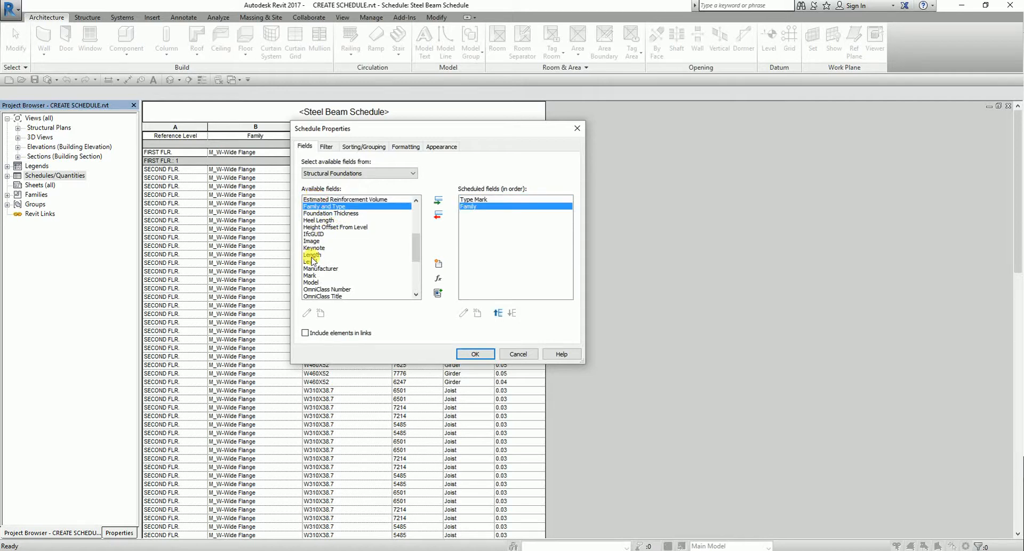
# Add the Type and Count fields after Family in the scheduled fields.
pyautogui.click(324, 289)
pyautogui.scroll(-1, 325, 290)
pyautogui.scroll(-3, 325, 291)
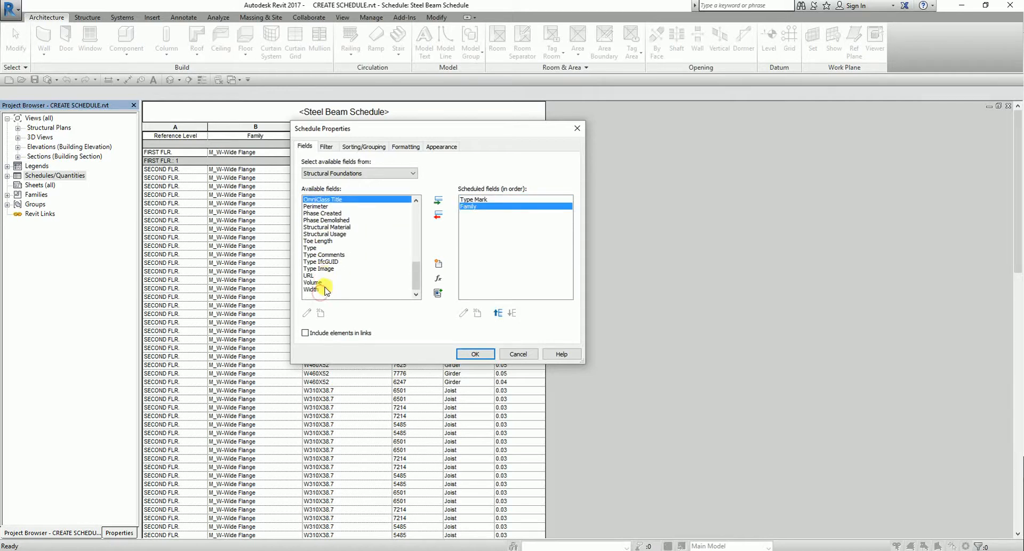
pyautogui.doubleClick(315, 255)
pyautogui.click(328, 229)
pyautogui.press('c')
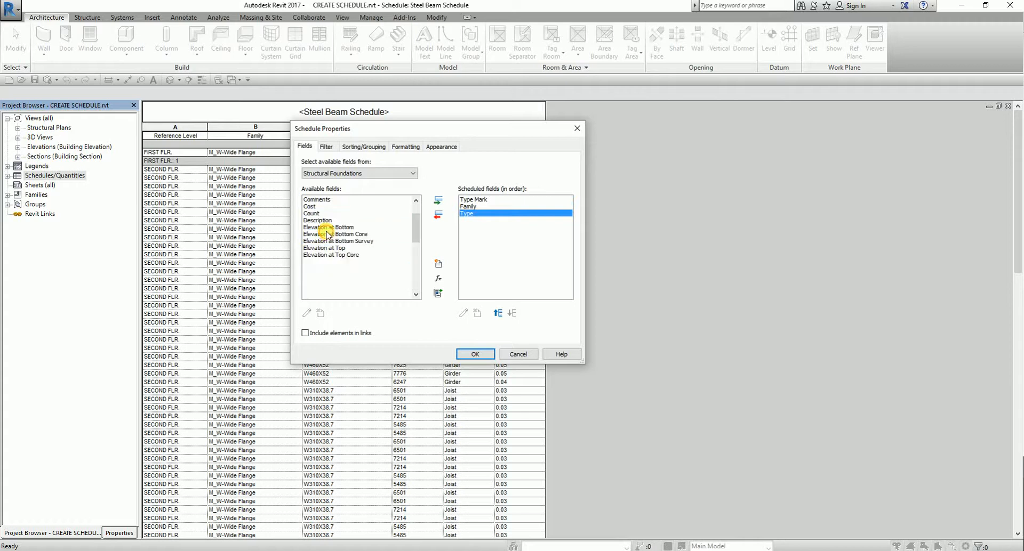
pyautogui.doubleClick(314, 213)
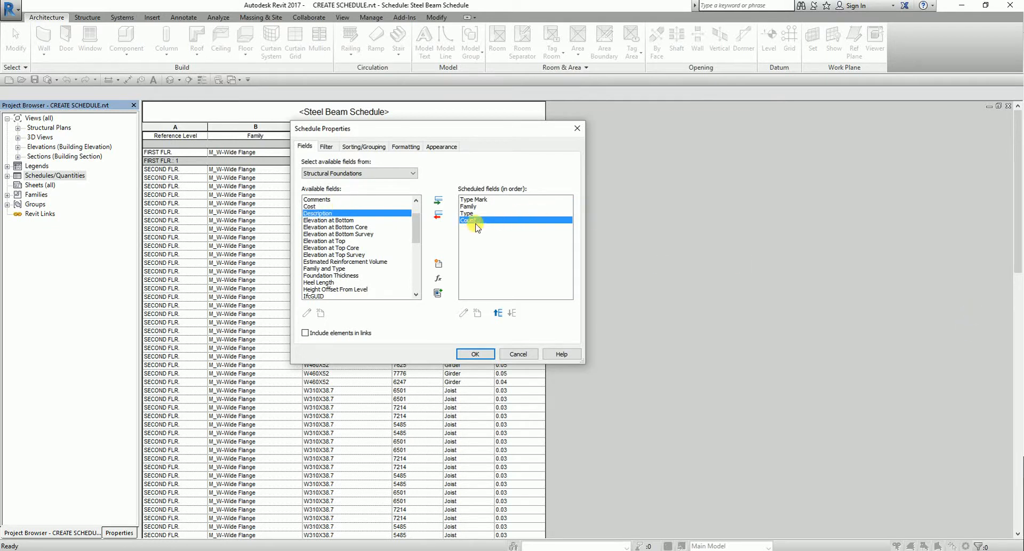
# Sort the footing schedule by Type and then by Family, both ascending, and generate the schedule.
pyautogui.click(367, 149)
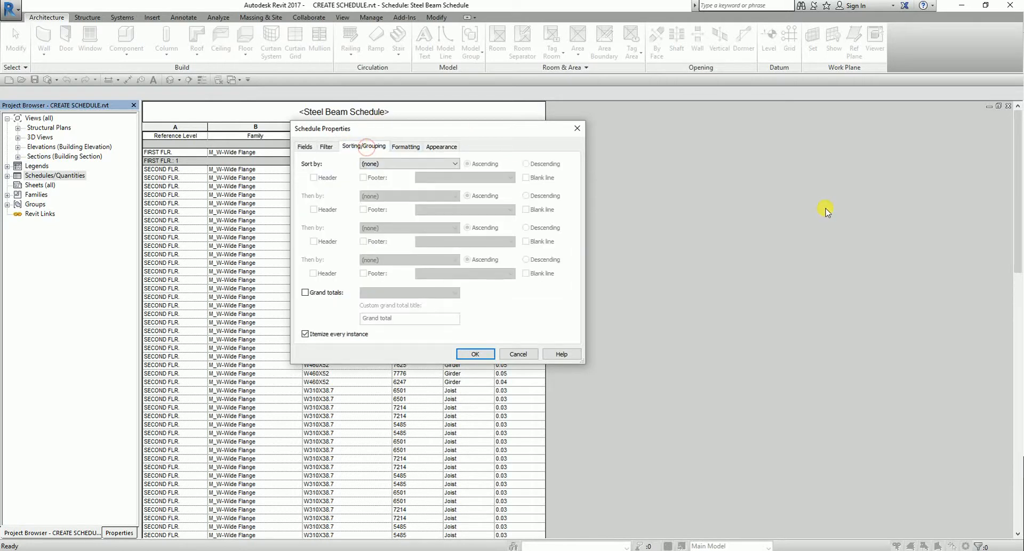
pyautogui.click(410, 163)
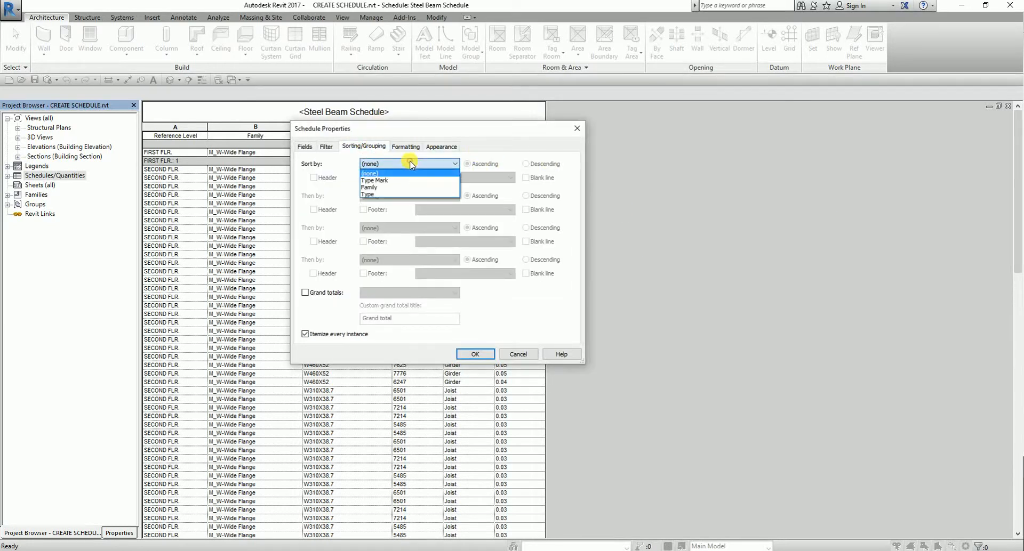
pyautogui.click(373, 194)
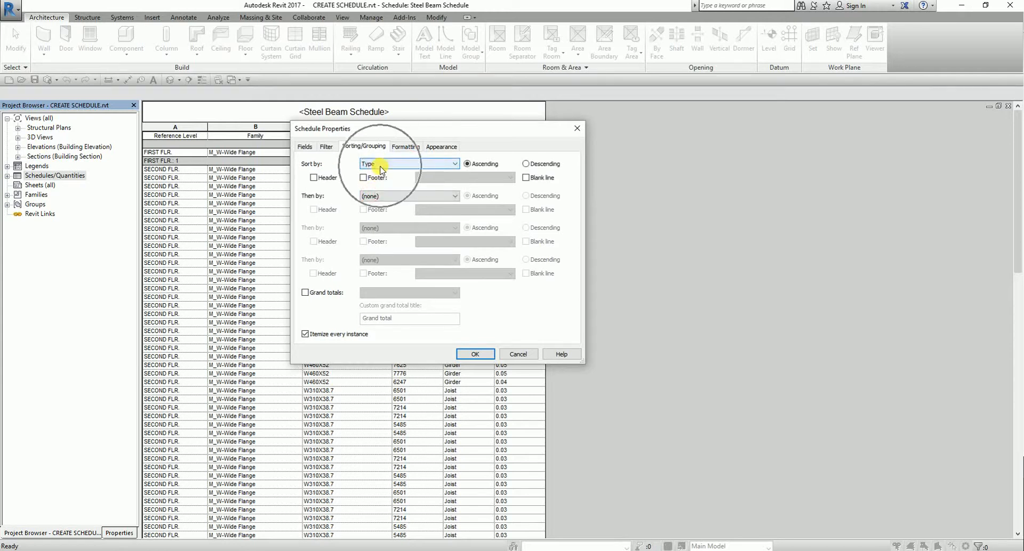
pyautogui.click(373, 196)
pyautogui.click(372, 220)
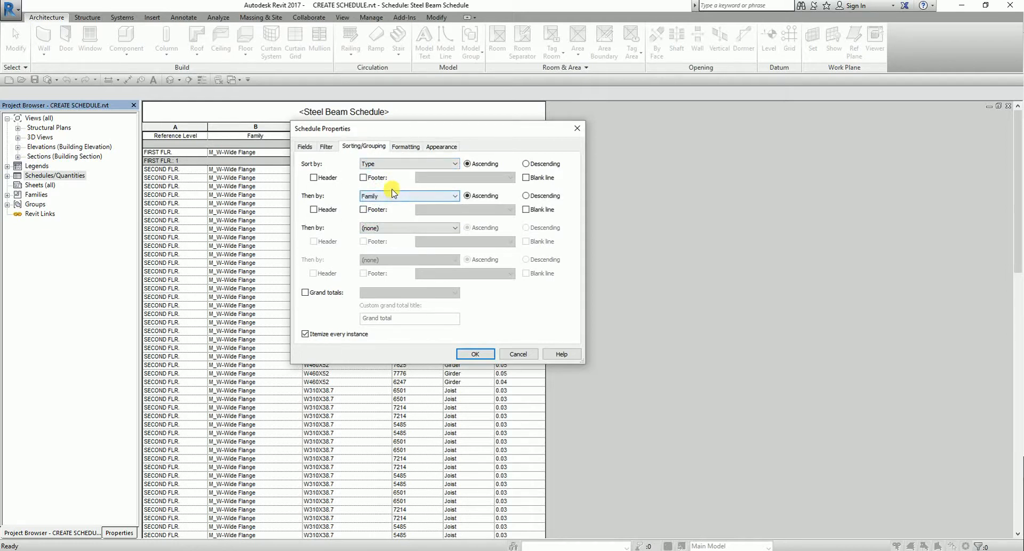
pyautogui.click(473, 355)
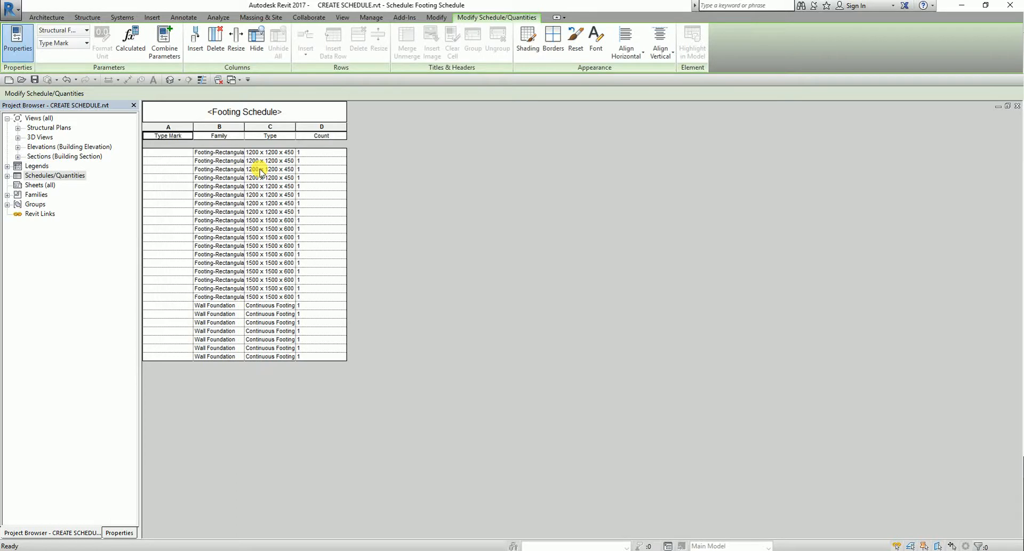
# Widen the Family column of the footing schedule so that the full family names fit.
pyautogui.click(332, 140)
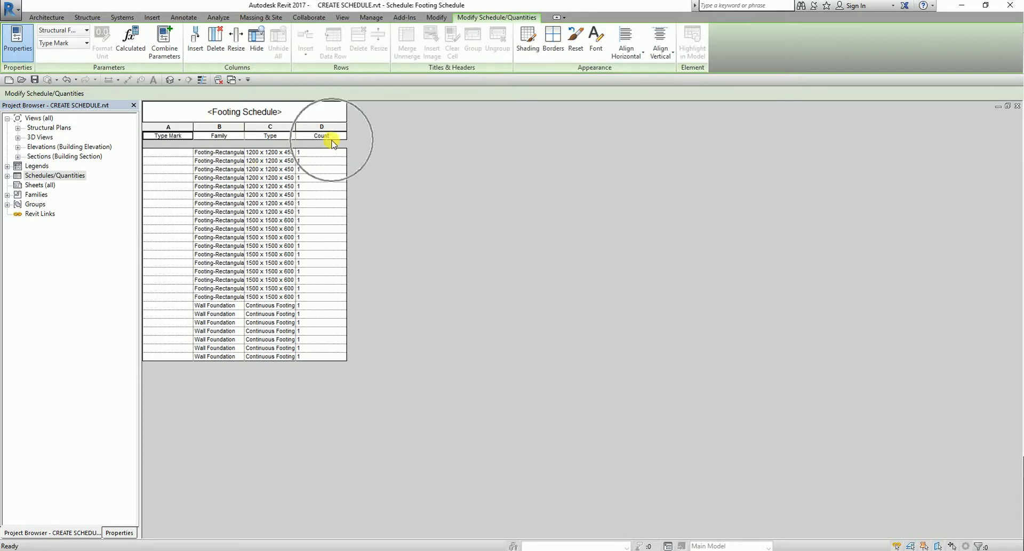
pyautogui.click(1016, 249)
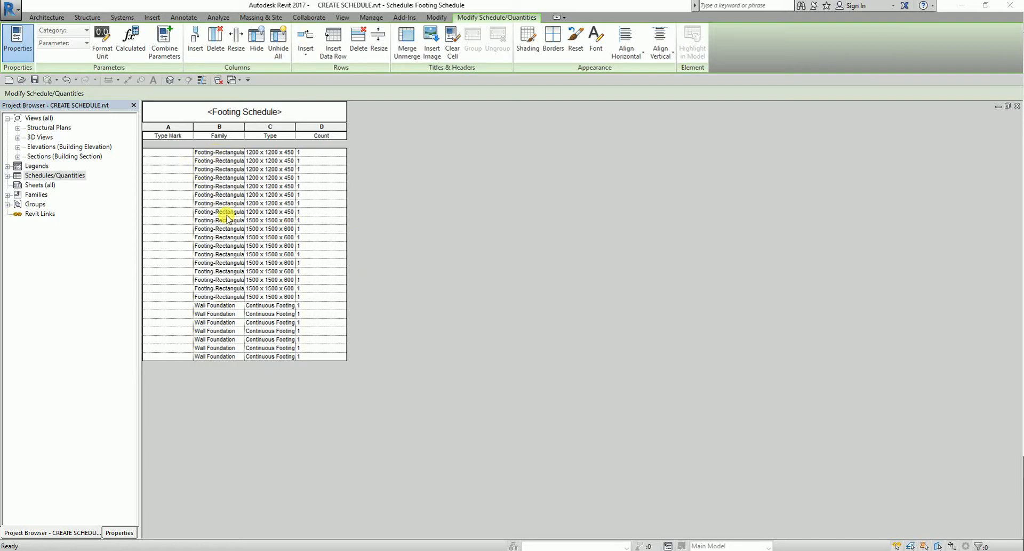
pyautogui.moveTo(245, 128); pyautogui.dragTo(277, 138)
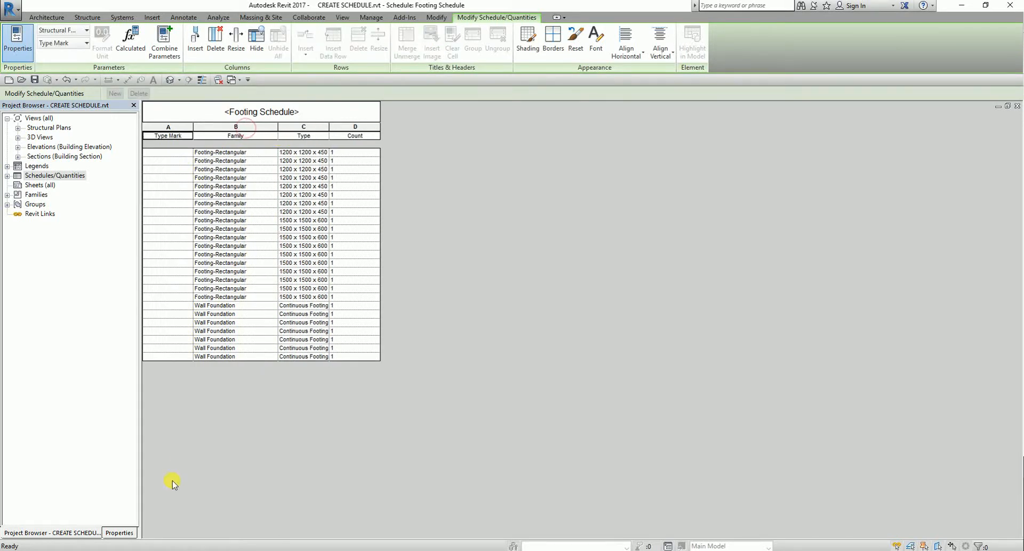
# Turn off itemizing every instance in the footing schedule's sorting and grouping settings.
pyautogui.click(121, 532)
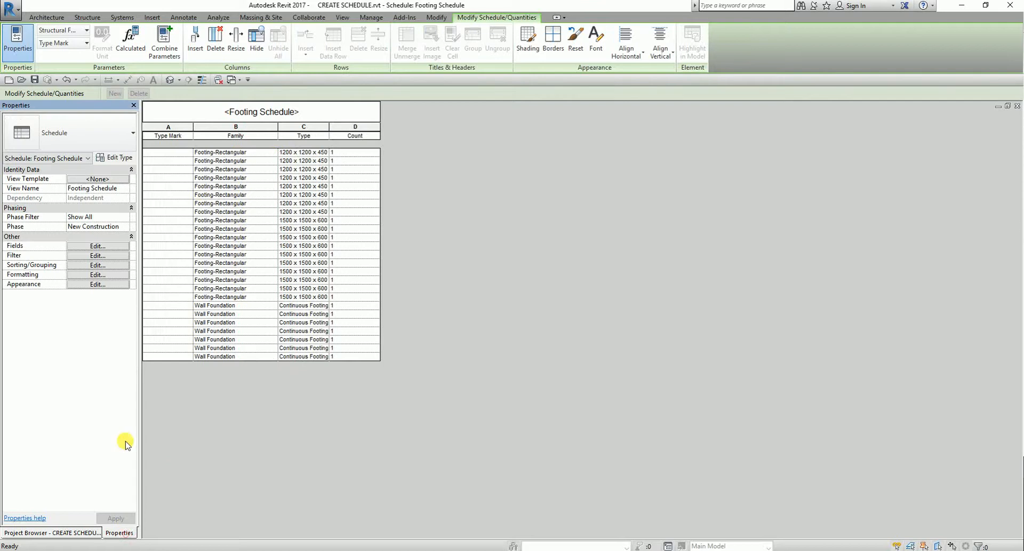
pyautogui.click(94, 265)
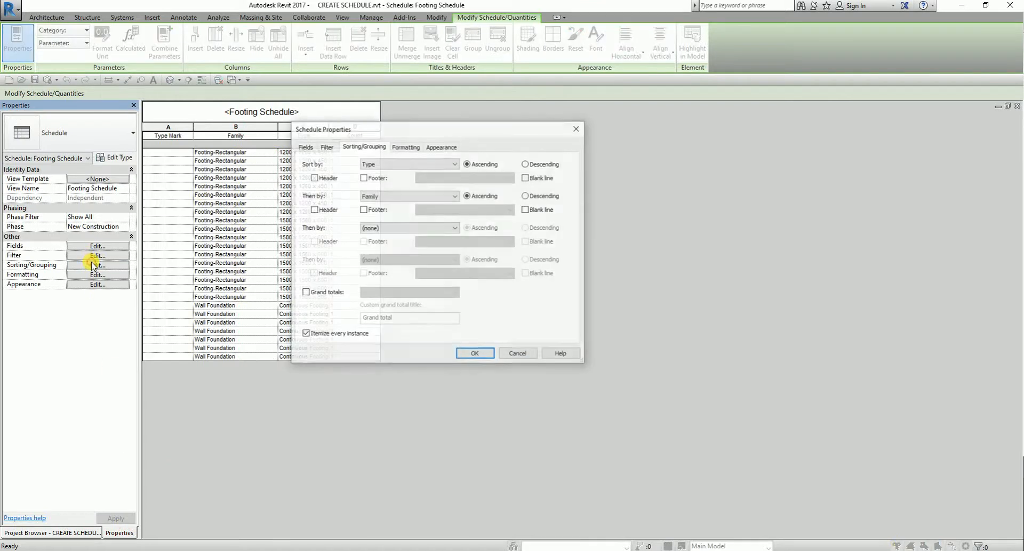
pyautogui.click(304, 334)
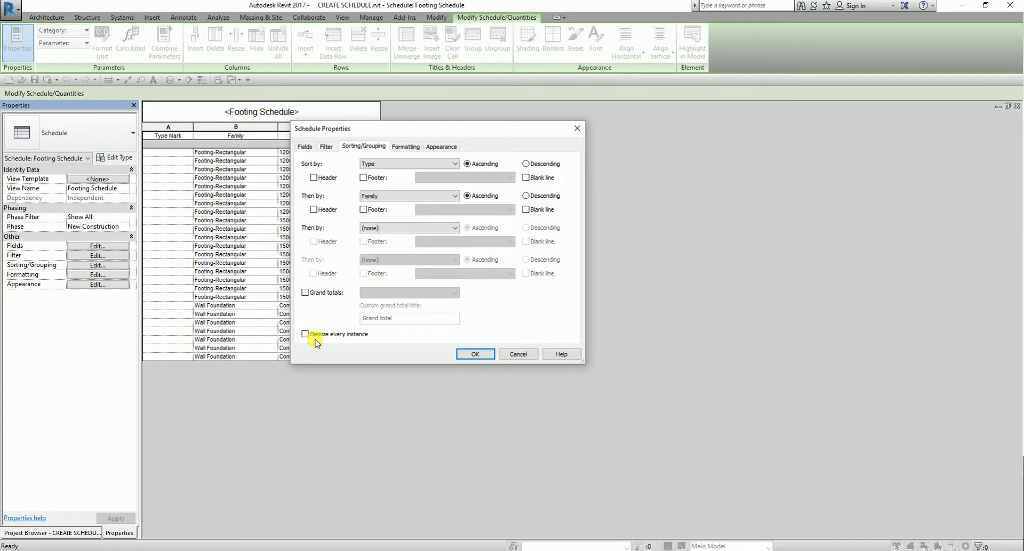
pyautogui.click(476, 356)
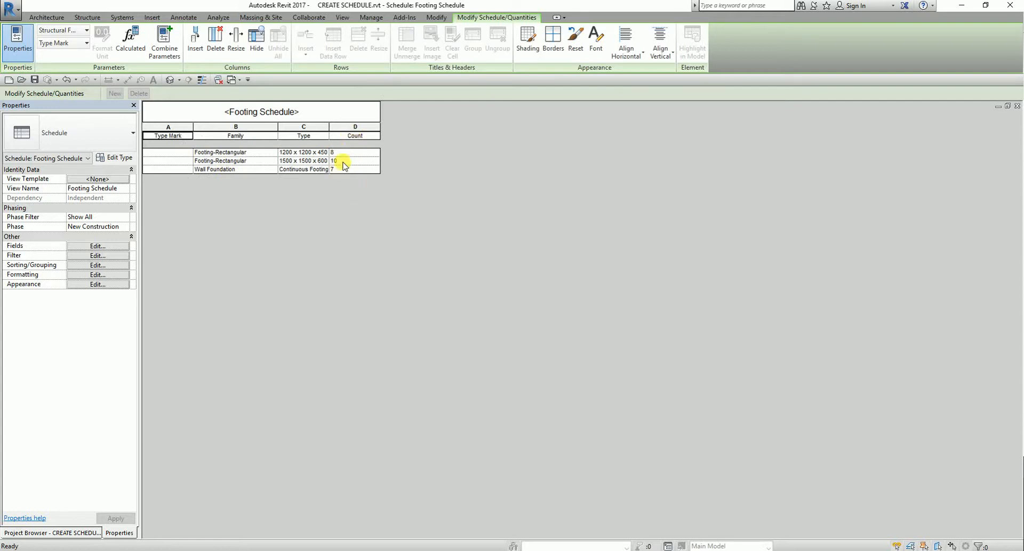
# Set the Type Mark of the 1200 x 1200 x 450 rectangular footing to F1 and apply it to all elements of that type.
pyautogui.click(163, 154)
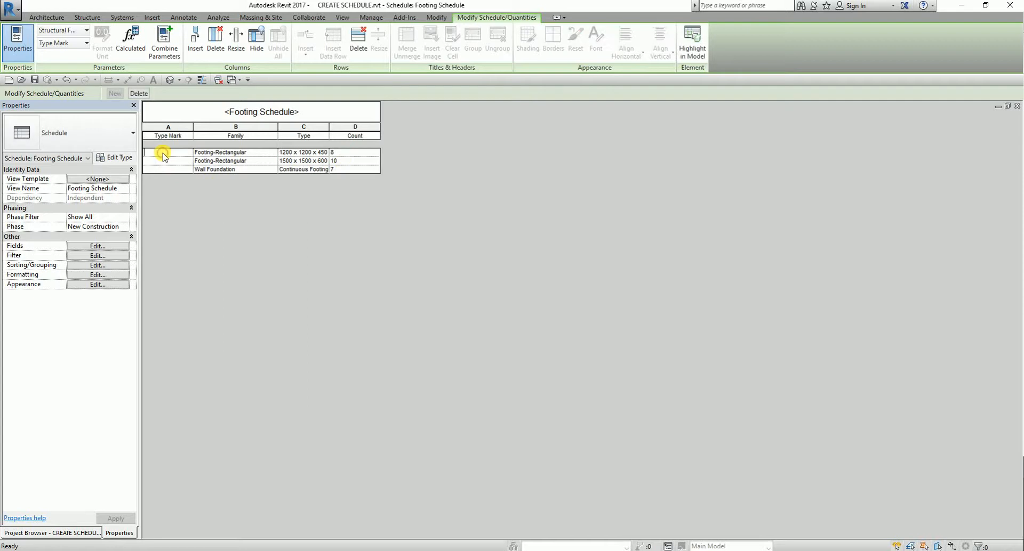
pyautogui.write('F1')
pyautogui.click(166, 162)
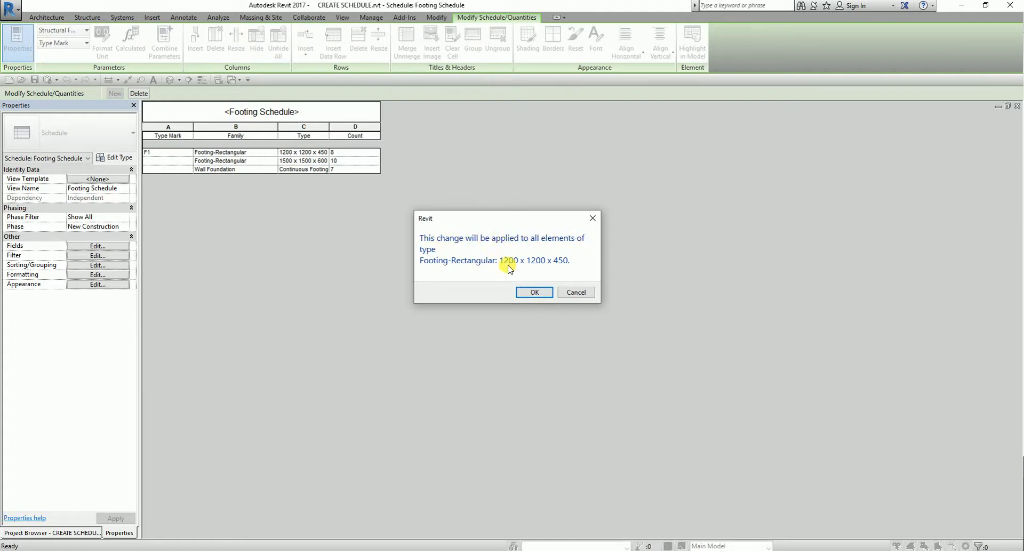
pyautogui.click(534, 293)
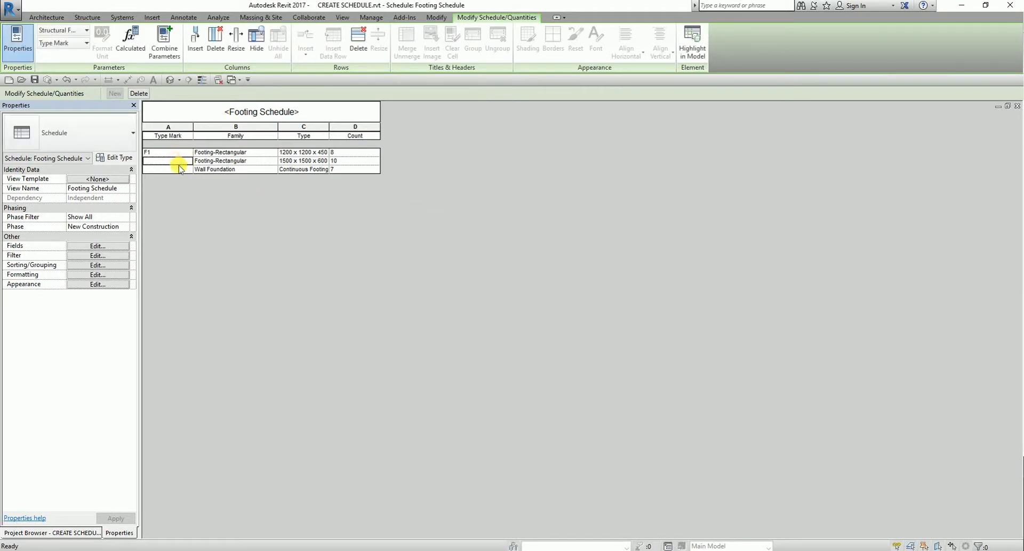
# Set the Type Mark of the 1500 x 1500 x 600 footing to F2 and of the wall foundation to F3, applying both to their types.
pyautogui.press('capslock')
pyautogui.click(164, 161)
pyautogui.write('F2')
pyautogui.click(171, 169)
pyautogui.click(172, 169)
pyautogui.click(320, 231)
pyautogui.click(362, 205)
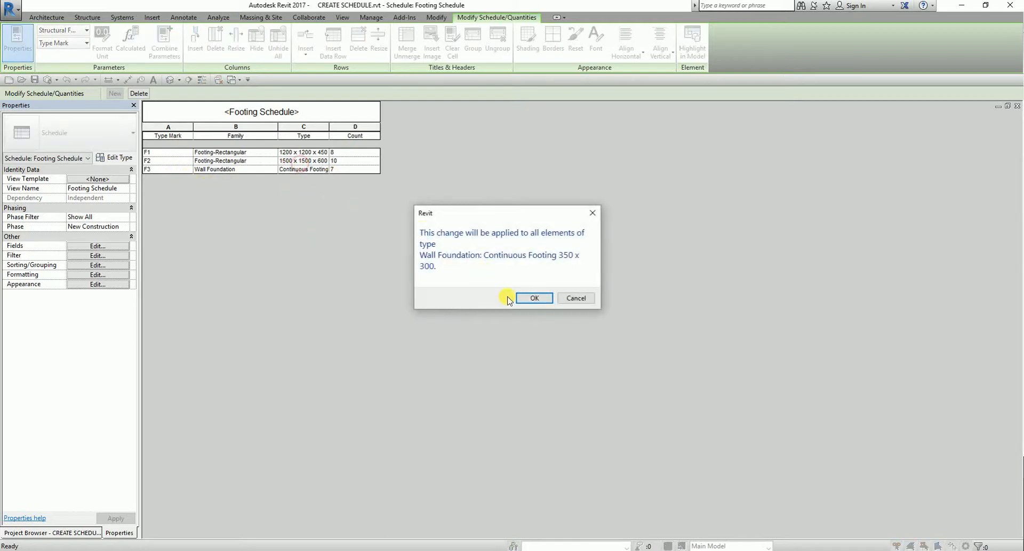
pyautogui.click(514, 297)
pyautogui.click(532, 298)
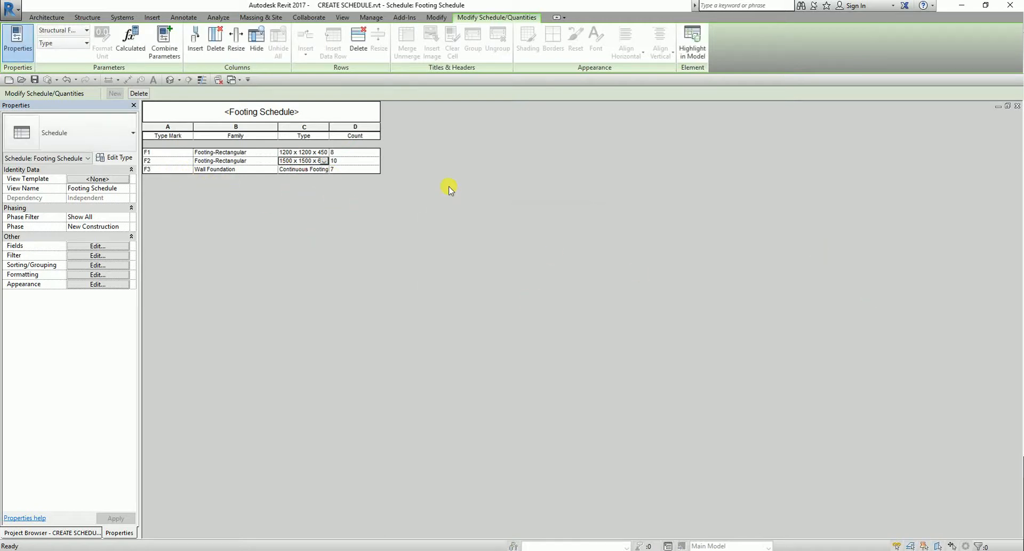
# Widen the Type column of the footing schedule to give the wall foundation's type name more room.
pyautogui.click(409, 225)
pyautogui.moveTo(330, 127); pyautogui.dragTo(348, 126)
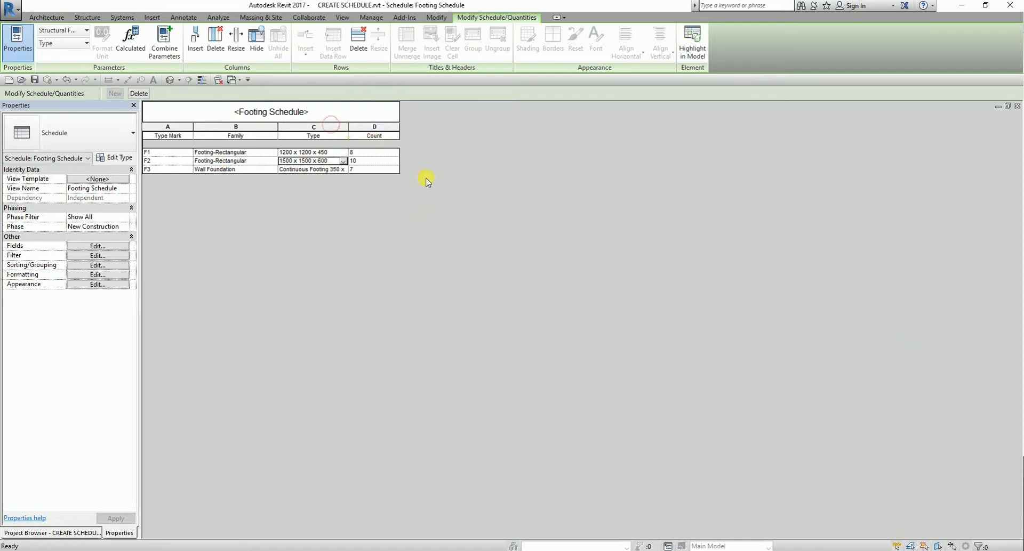
pyautogui.click(1017, 345)
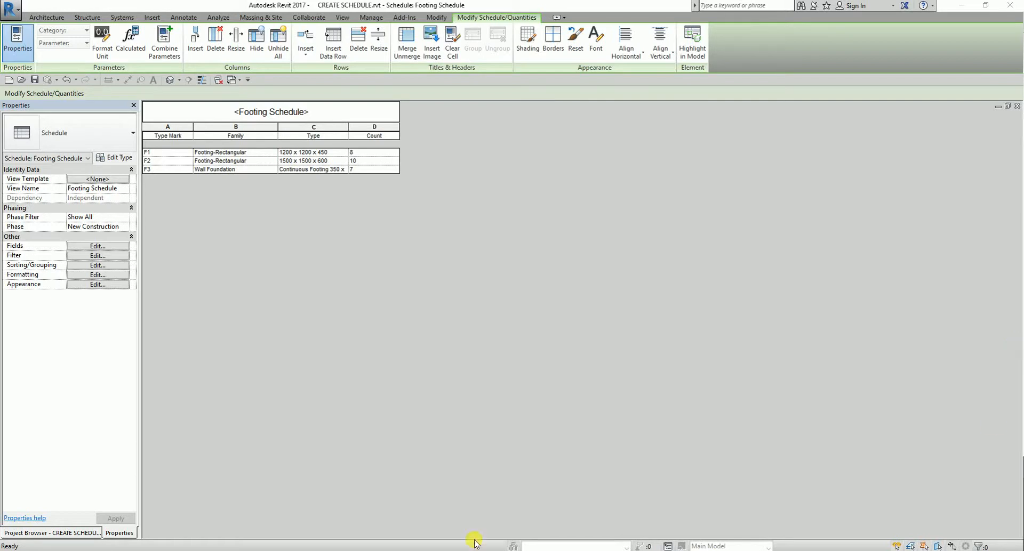
# Make the Family field a hidden field in the footing schedule's formatting settings.
pyautogui.click(97, 276)
pyautogui.press('ctrl')
pyautogui.press('ctrl')
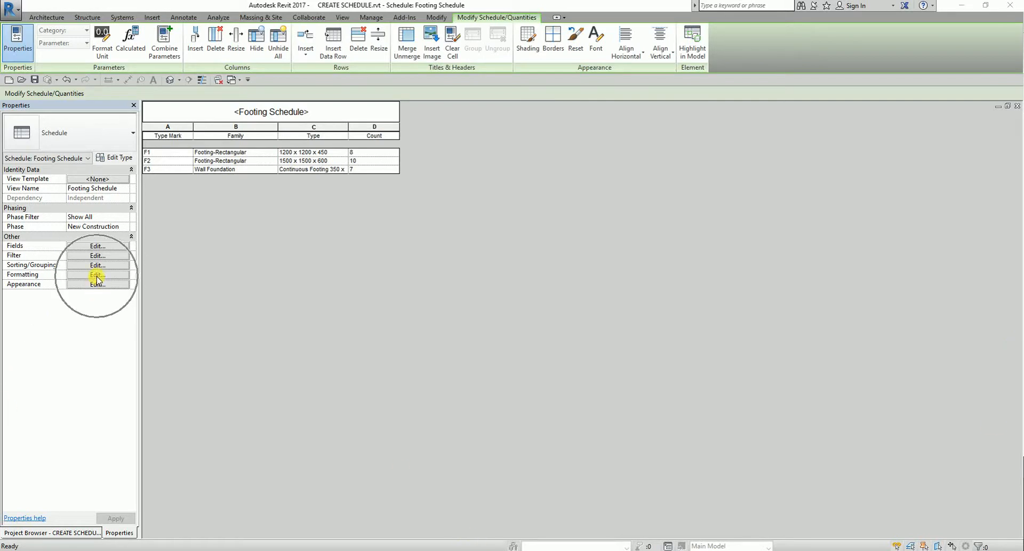
pyautogui.click(97, 276)
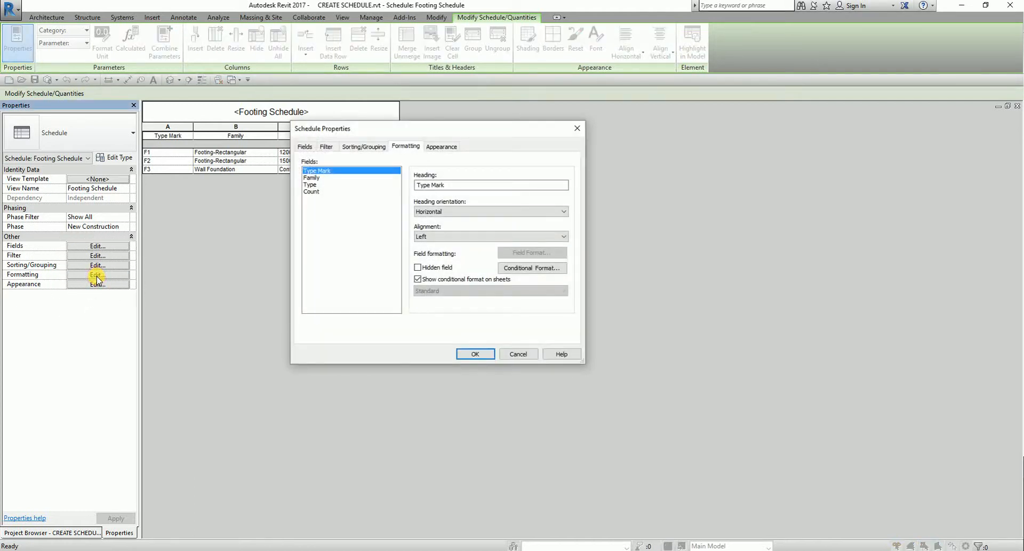
pyautogui.click(313, 178)
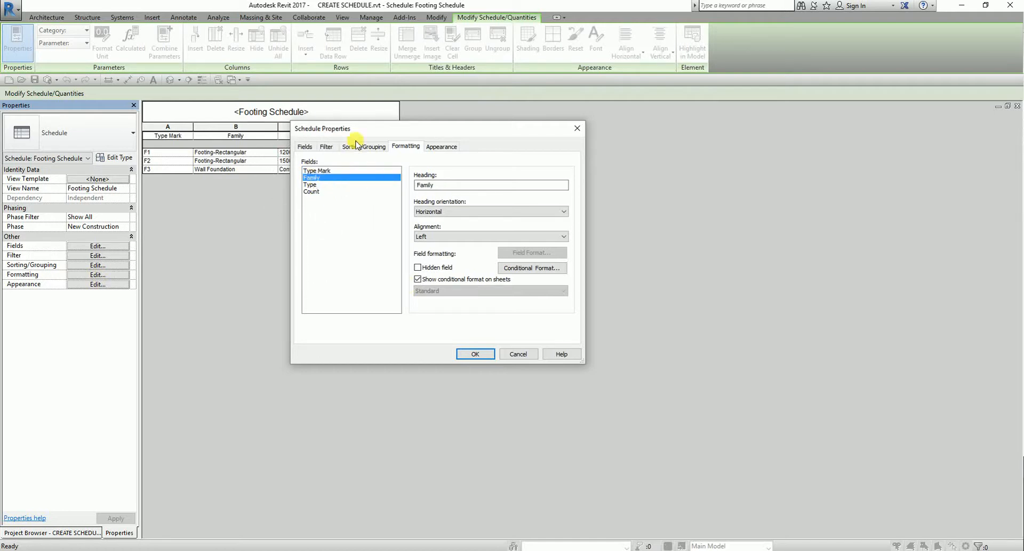
pyautogui.moveTo(352, 128); pyautogui.dragTo(506, 119)
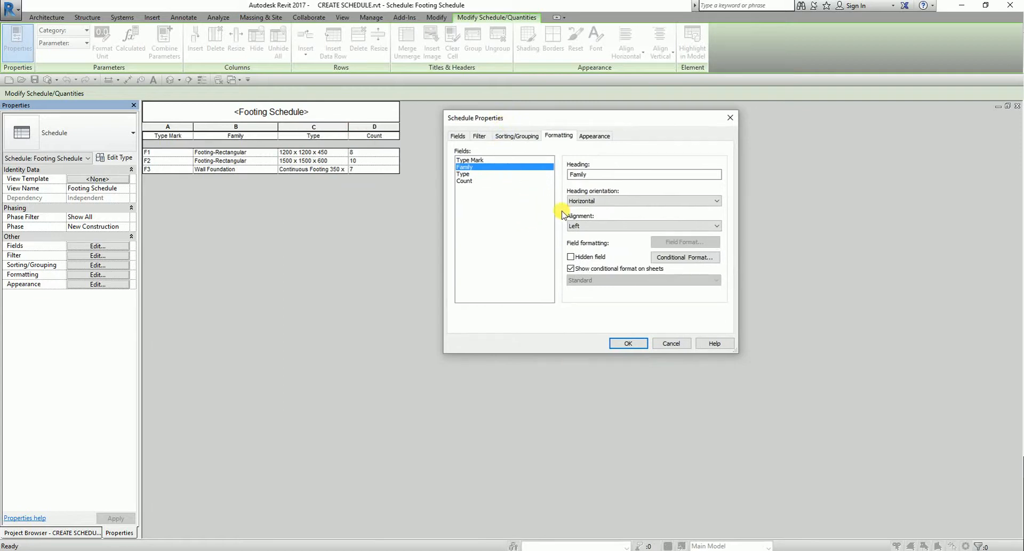
pyautogui.click(570, 258)
pyautogui.press('ctrl')
pyautogui.click(570, 258)
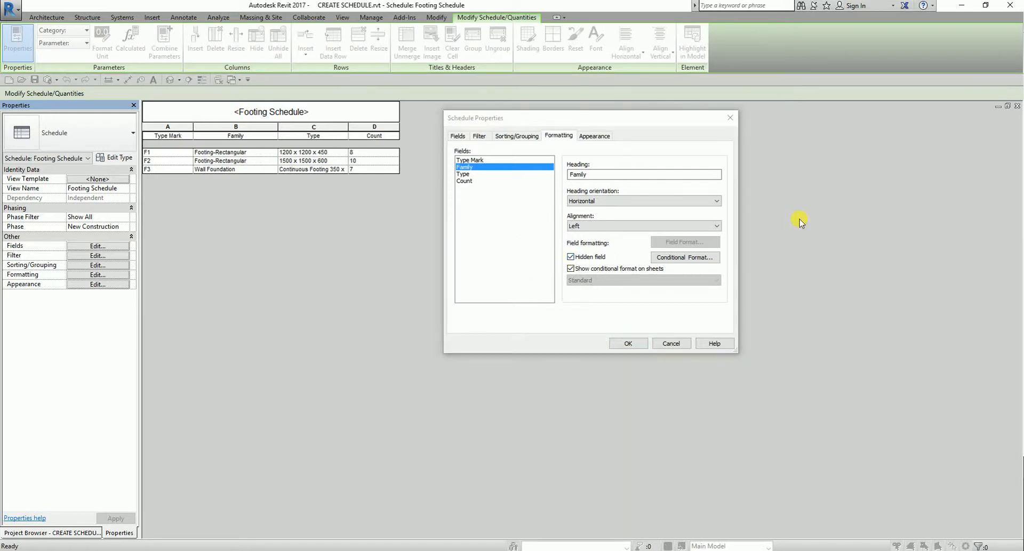
pyautogui.click(571, 268)
pyautogui.click(570, 257)
pyautogui.click(570, 258)
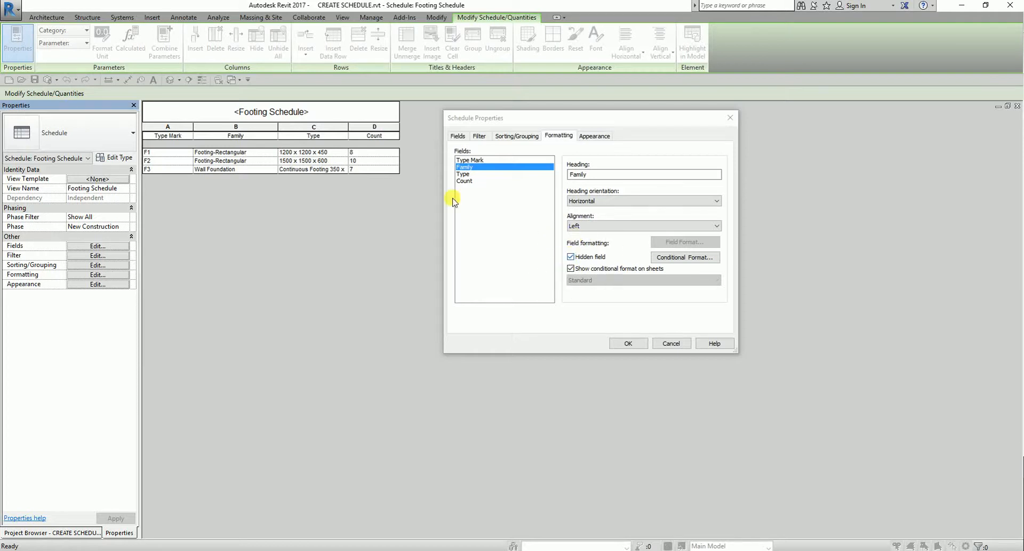
# Turn off the blank row before data in the footing schedule's appearance, apply the settings and widen the Type column to fit the full names.
pyautogui.click(603, 137)
pyautogui.click(603, 137)
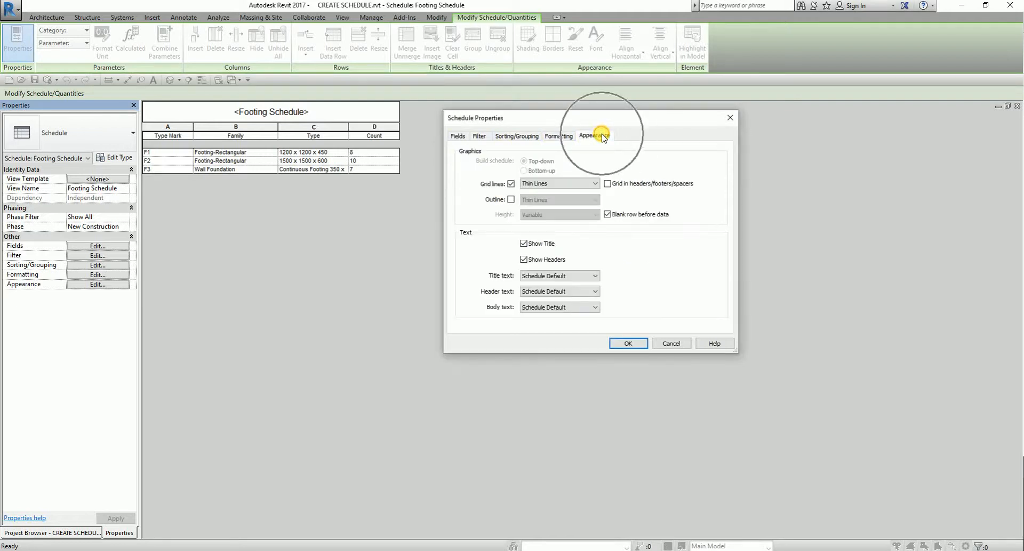
pyautogui.click(606, 215)
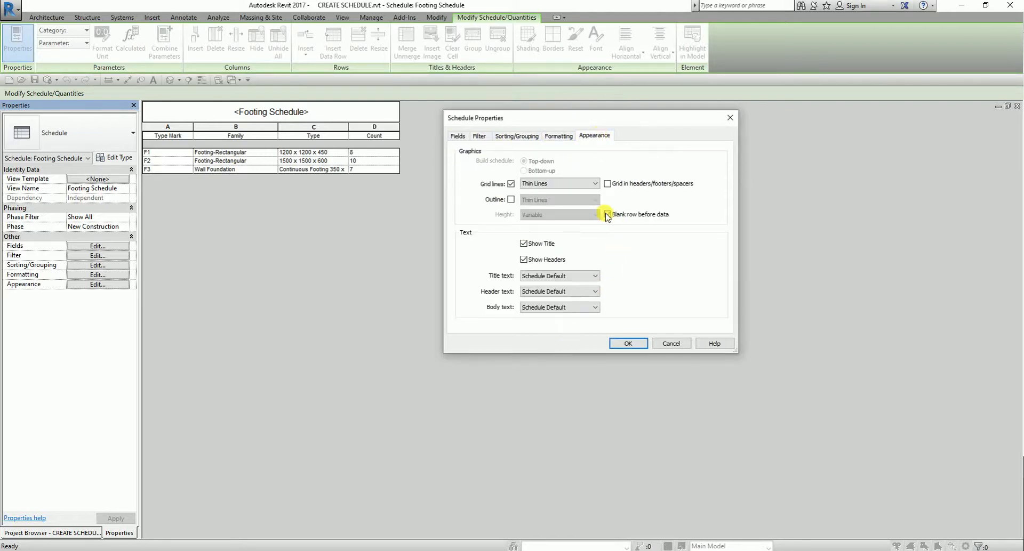
pyautogui.click(607, 214)
pyautogui.click(301, 146)
pyautogui.click(301, 147)
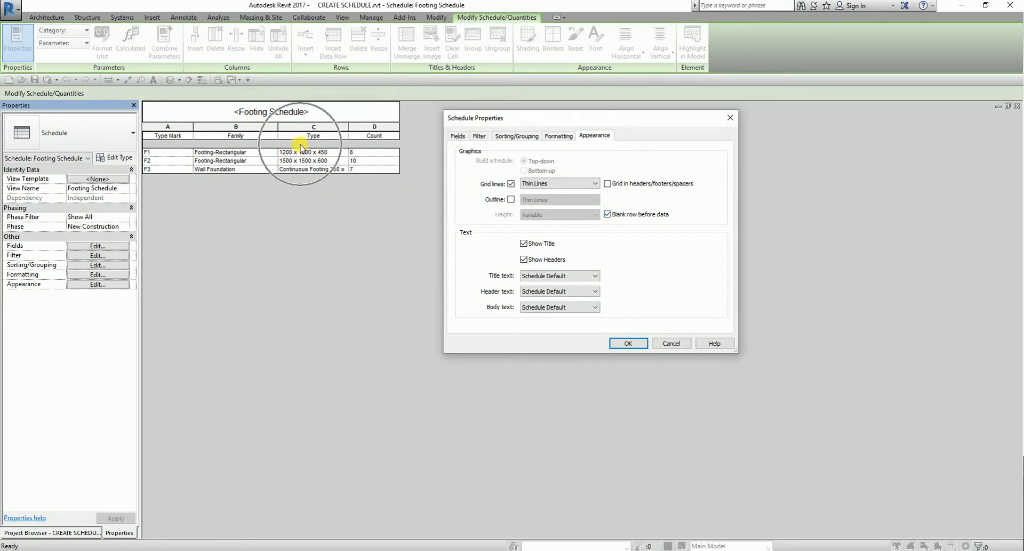
pyautogui.click(606, 215)
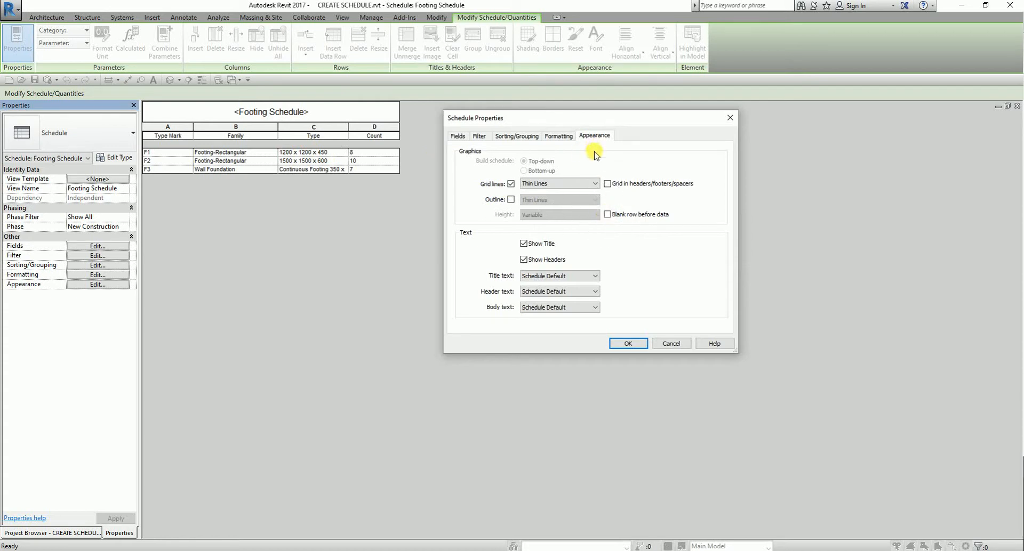
pyautogui.click(607, 137)
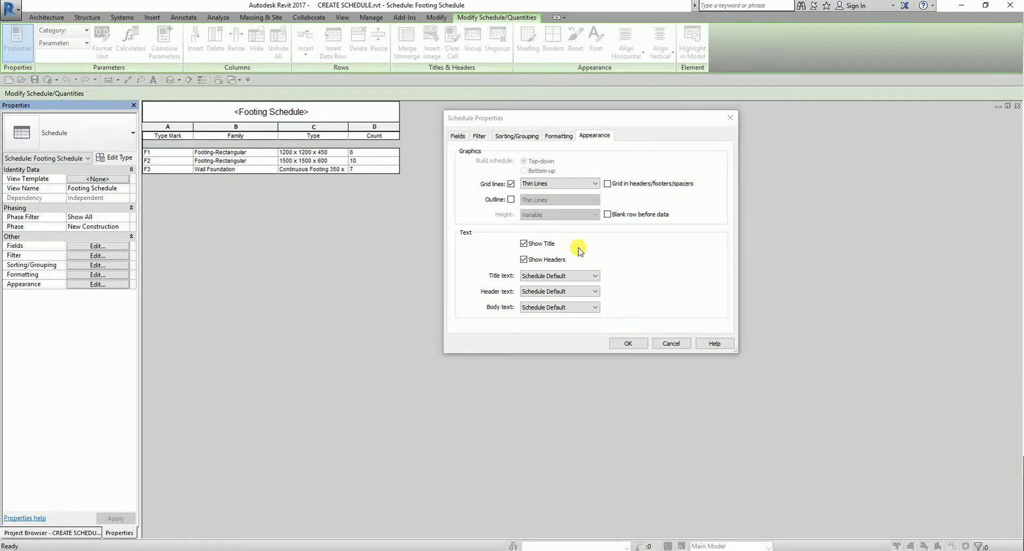
pyautogui.click(627, 344)
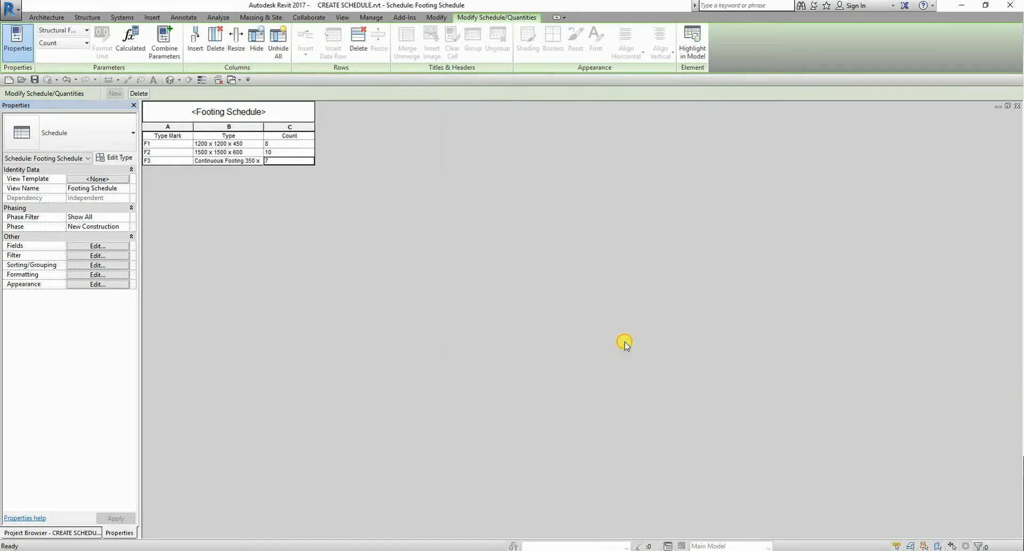
pyautogui.press('ctrl')
pyautogui.moveTo(263, 126); pyautogui.dragTo(286, 131)
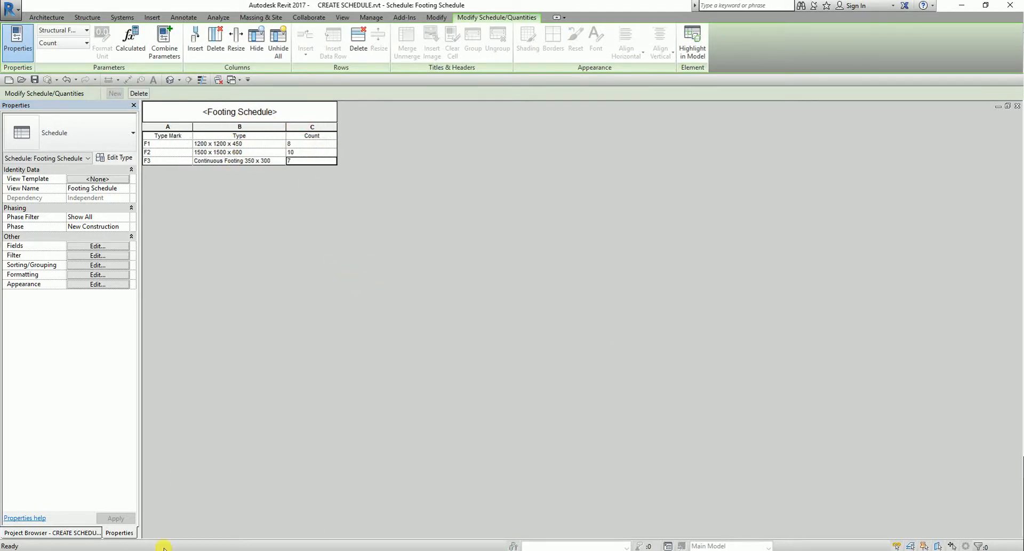
# Open the Steel Beam Schedule and the BASEMENT structural plan from the project's views.
pyautogui.click(75, 533)
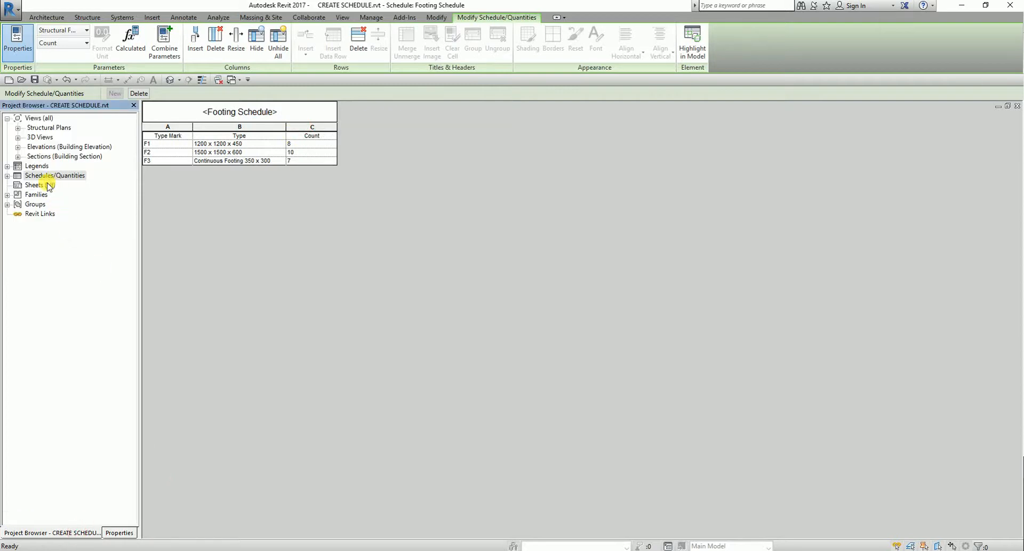
pyautogui.click(7, 176)
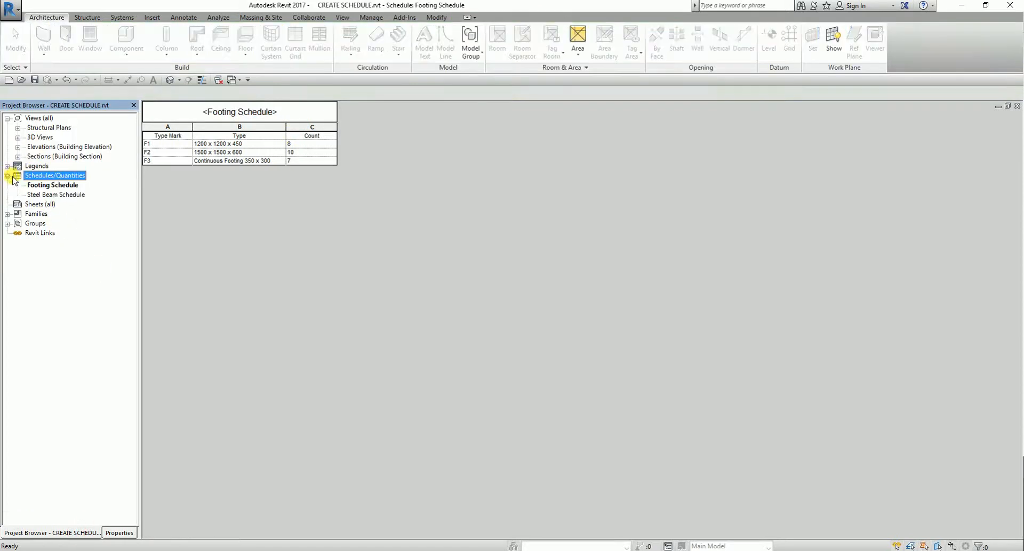
pyautogui.doubleClick(56, 195)
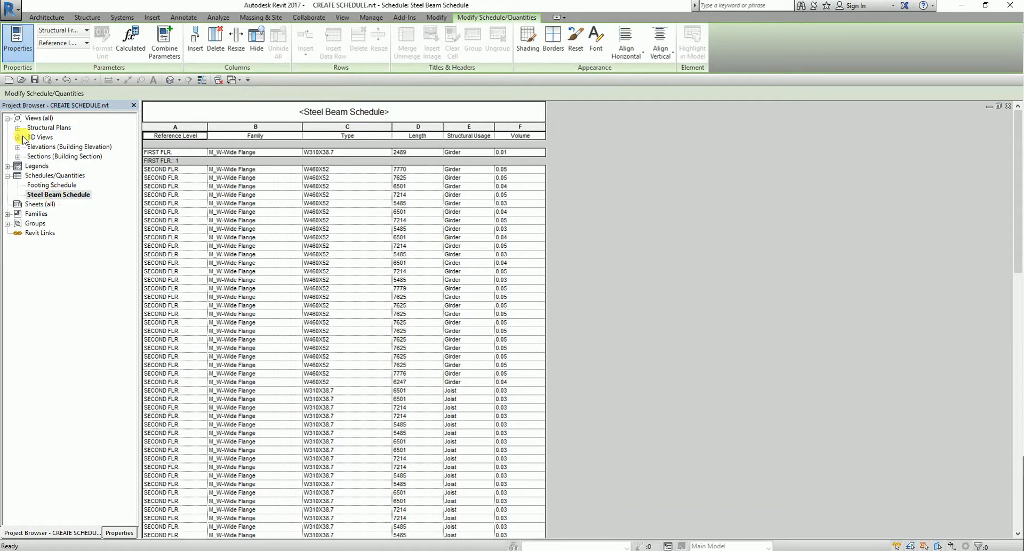
pyautogui.click(18, 140)
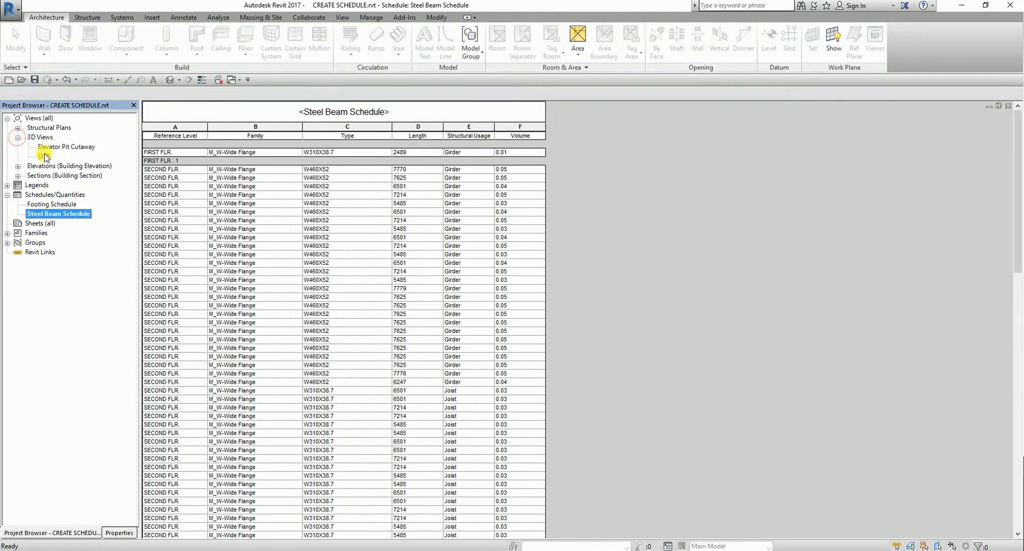
pyautogui.click(18, 128)
pyautogui.click(39, 128)
pyautogui.doubleClick(53, 137)
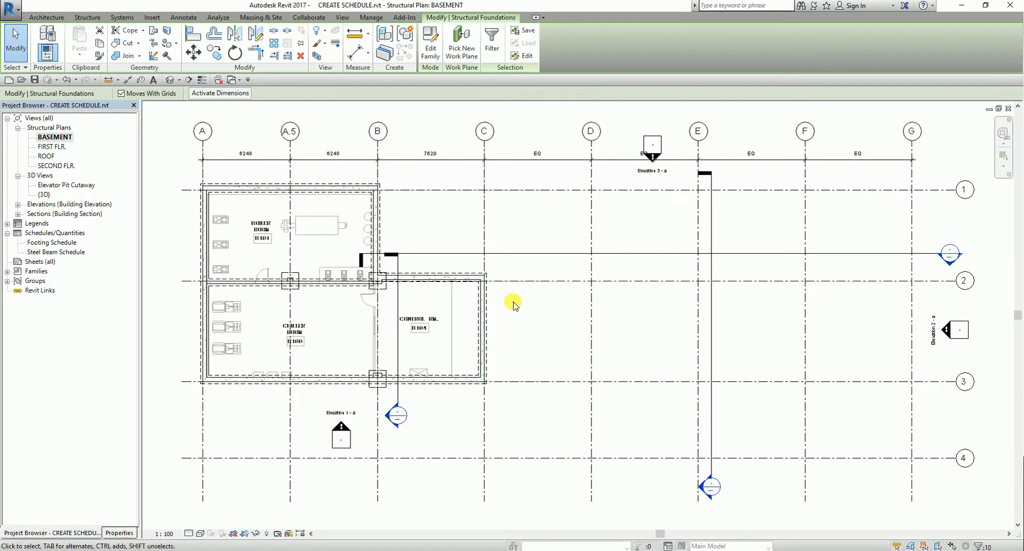
# Tile all open views and close the 3D view and the BASEMENT plan windows.
pyautogui.press('w')
pyautogui.press('t')
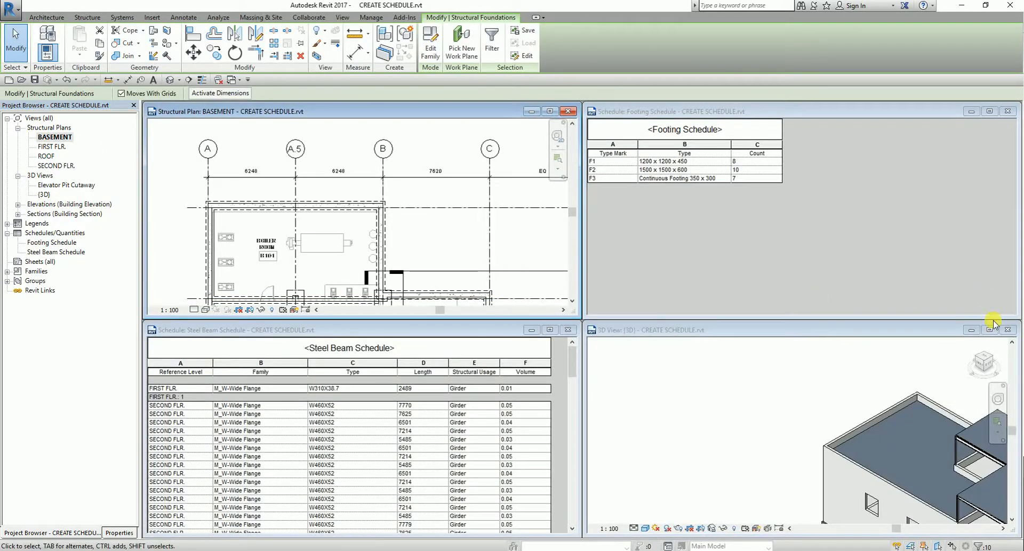
pyautogui.click(1007, 330)
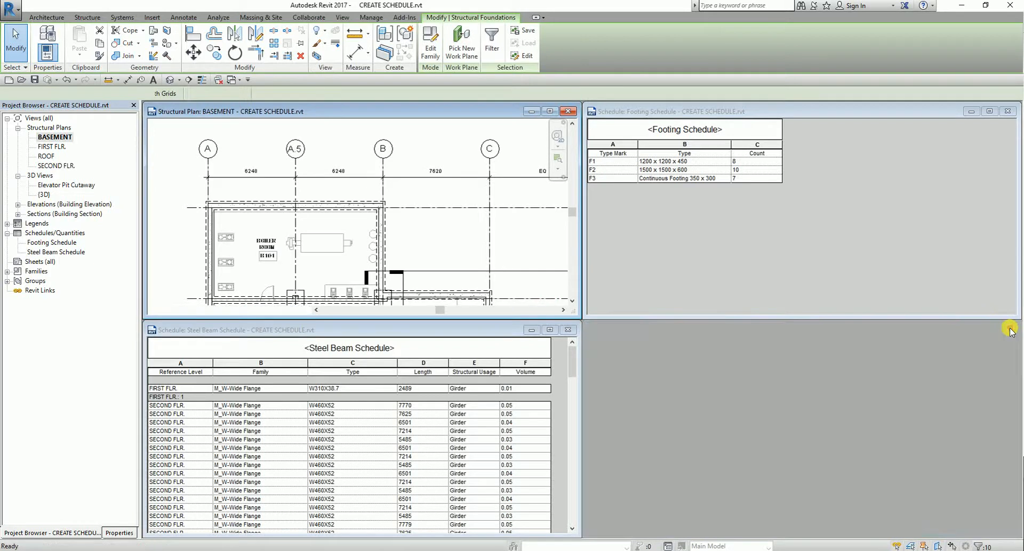
pyautogui.click(567, 111)
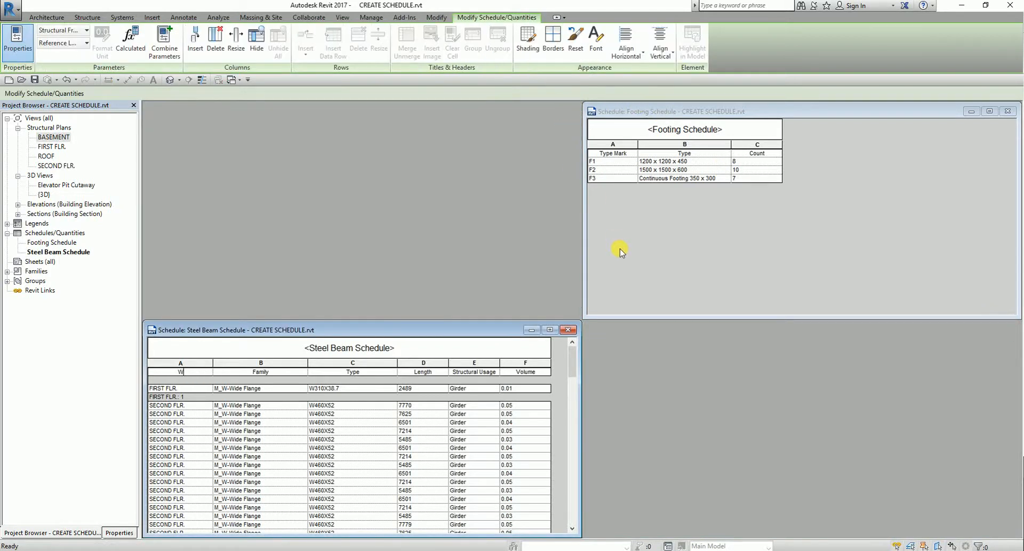
# Arrange the Steel Beam Schedule and Footing Schedule windows side by side, both stretched to the full height of the drawing area.
pyautogui.write('WT')
pyautogui.moveTo(457, 330); pyautogui.dragTo(456, 109)
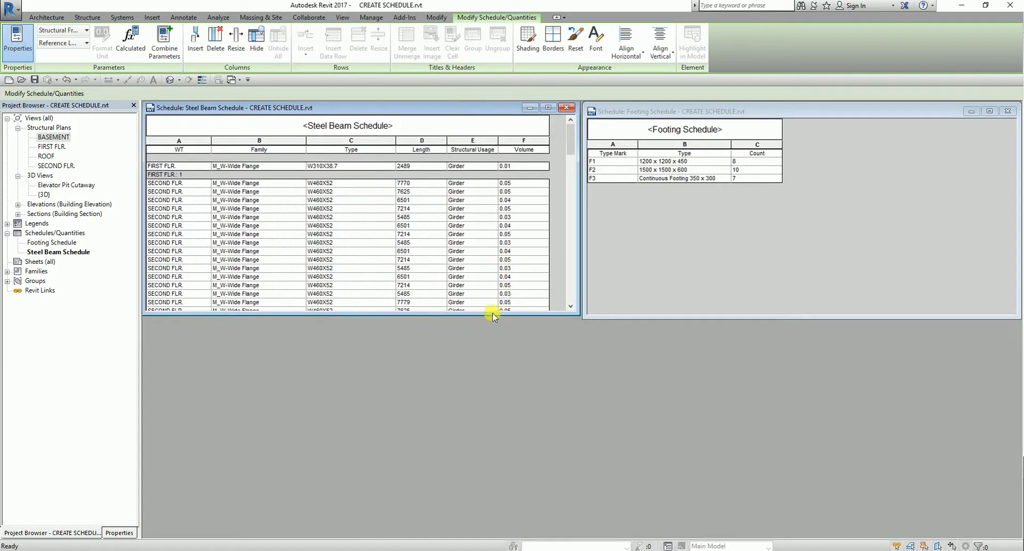
pyautogui.moveTo(490, 315); pyautogui.dragTo(464, 528)
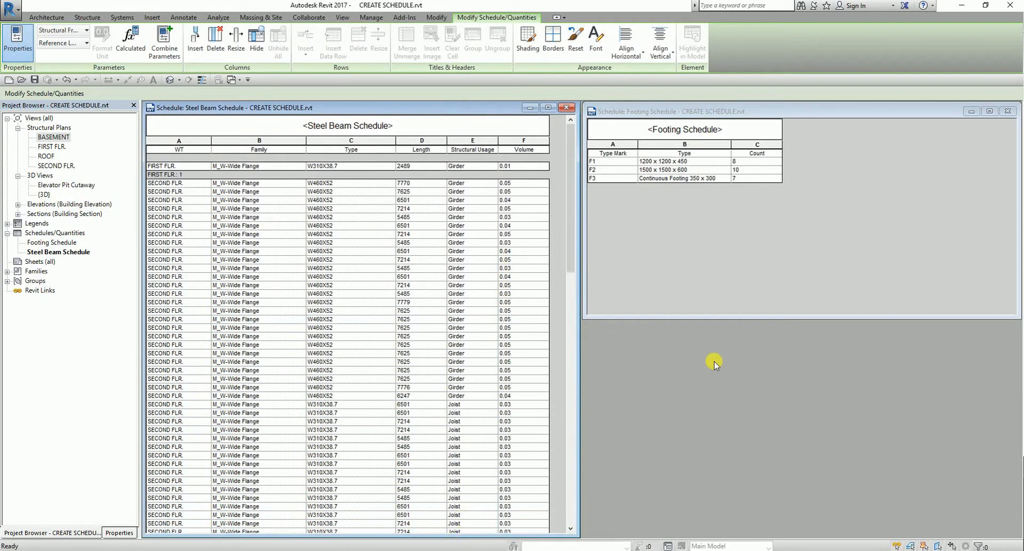
pyautogui.moveTo(724, 318); pyautogui.dragTo(720, 534)
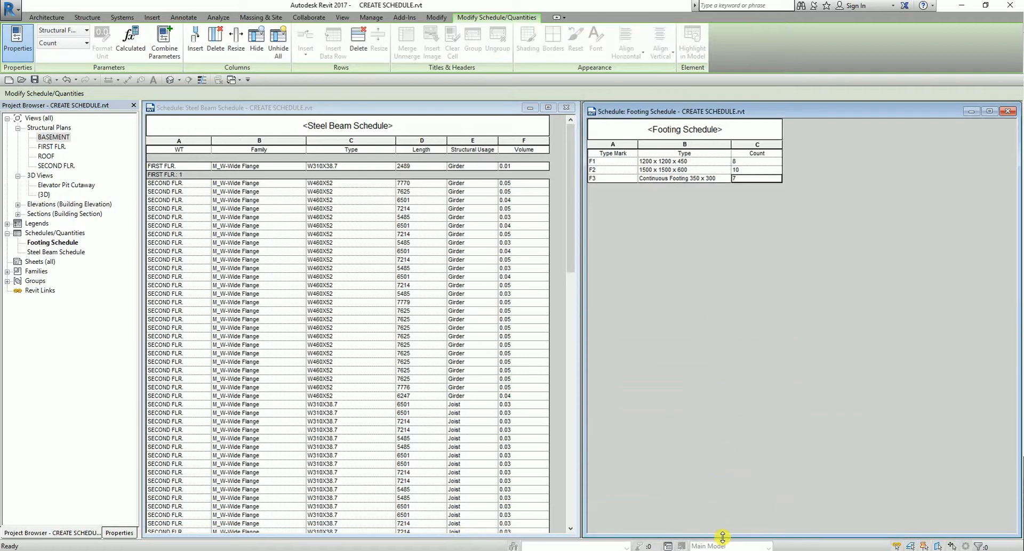
pyautogui.click(337, 109)
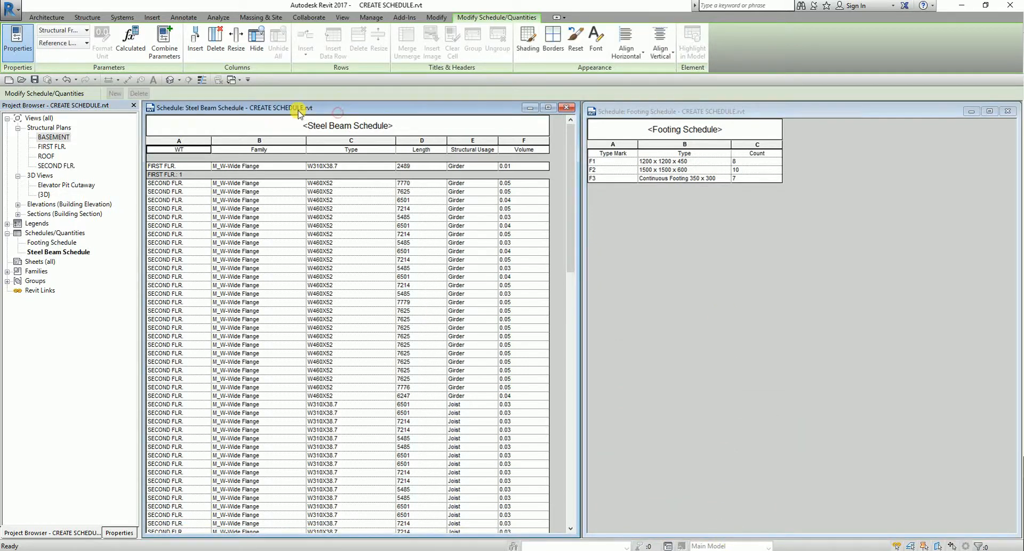
pyautogui.click(375, 128)
pyautogui.doubleClick(652, 128)
pyautogui.click(806, 242)
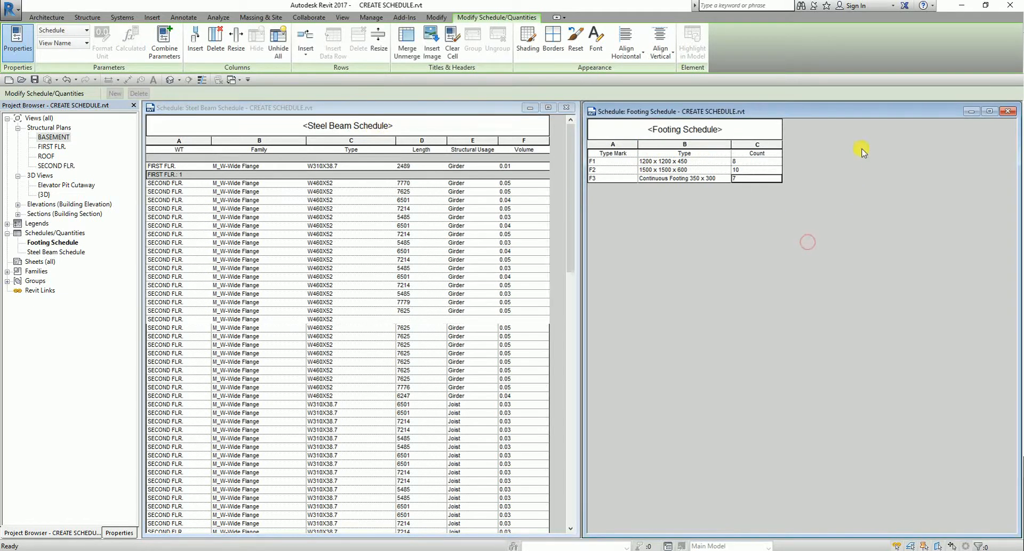